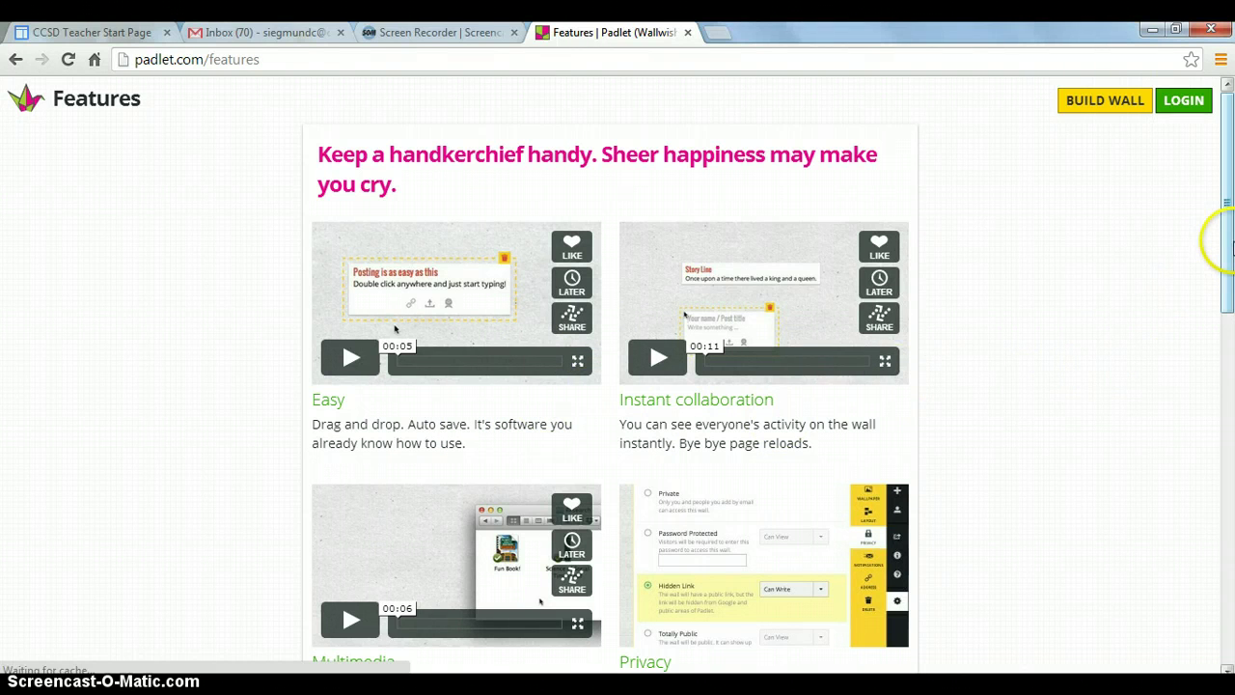
click(1225, 224)
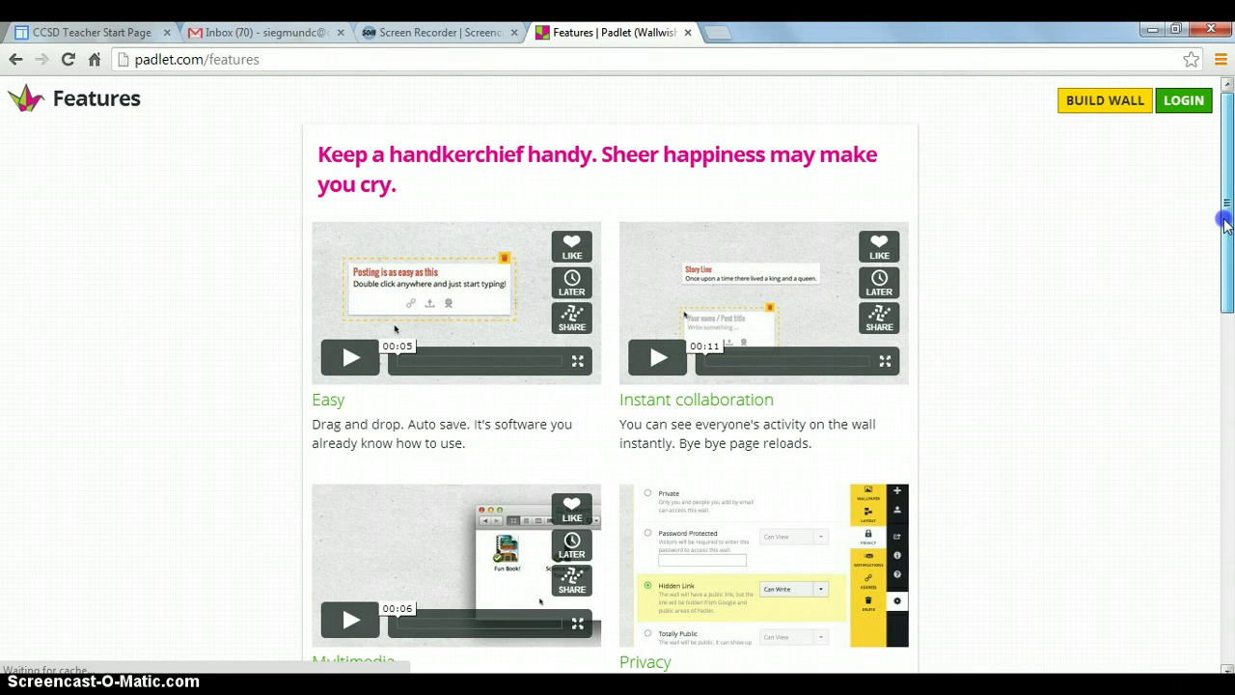
drag(1226, 224, 1215, 343)
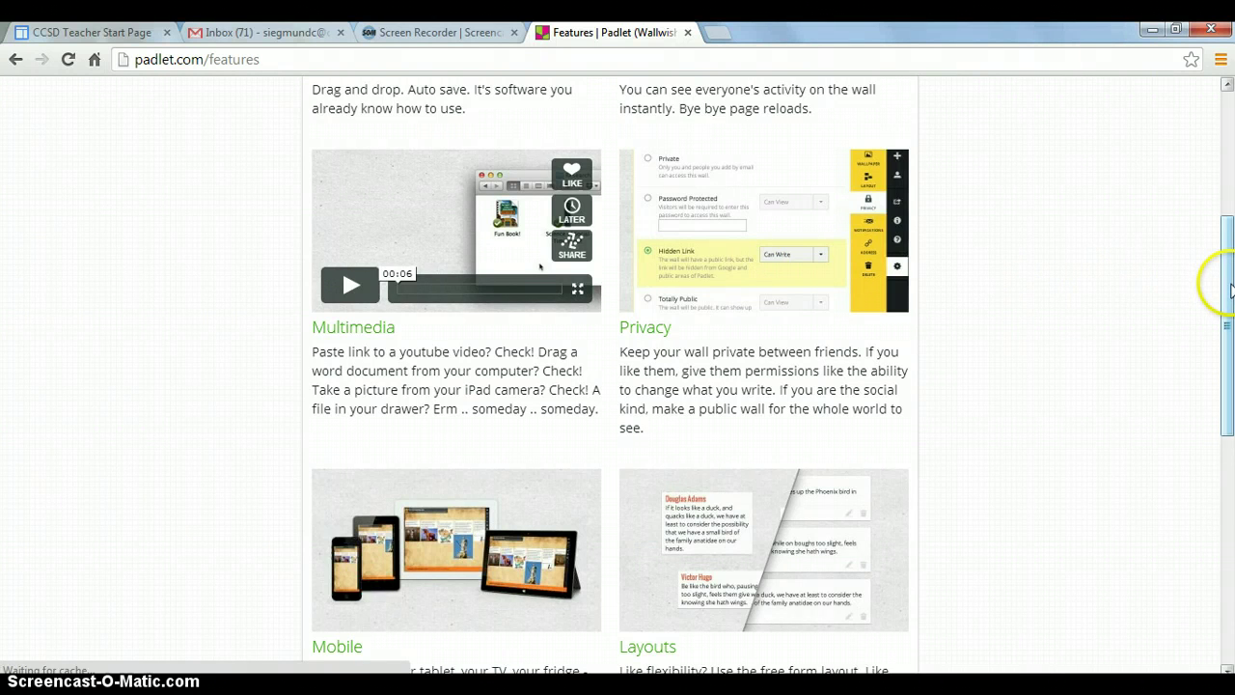
drag(1230, 302, 1212, 399)
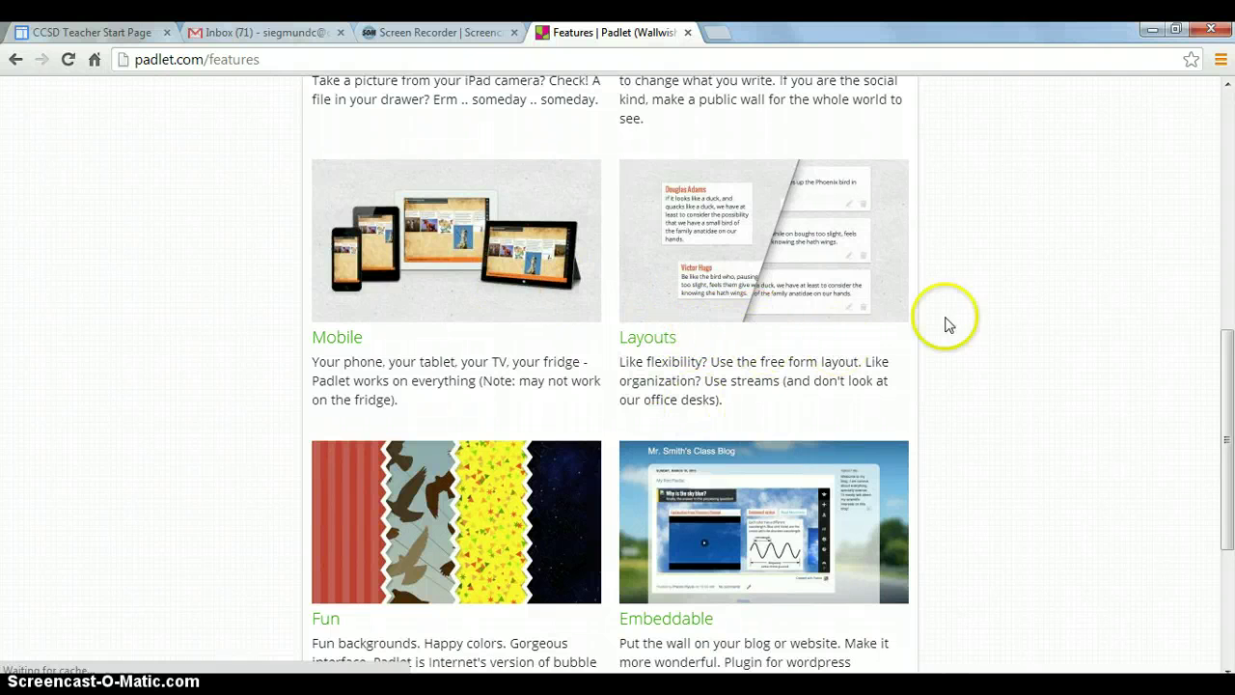
drag(1226, 369, 1225, 422)
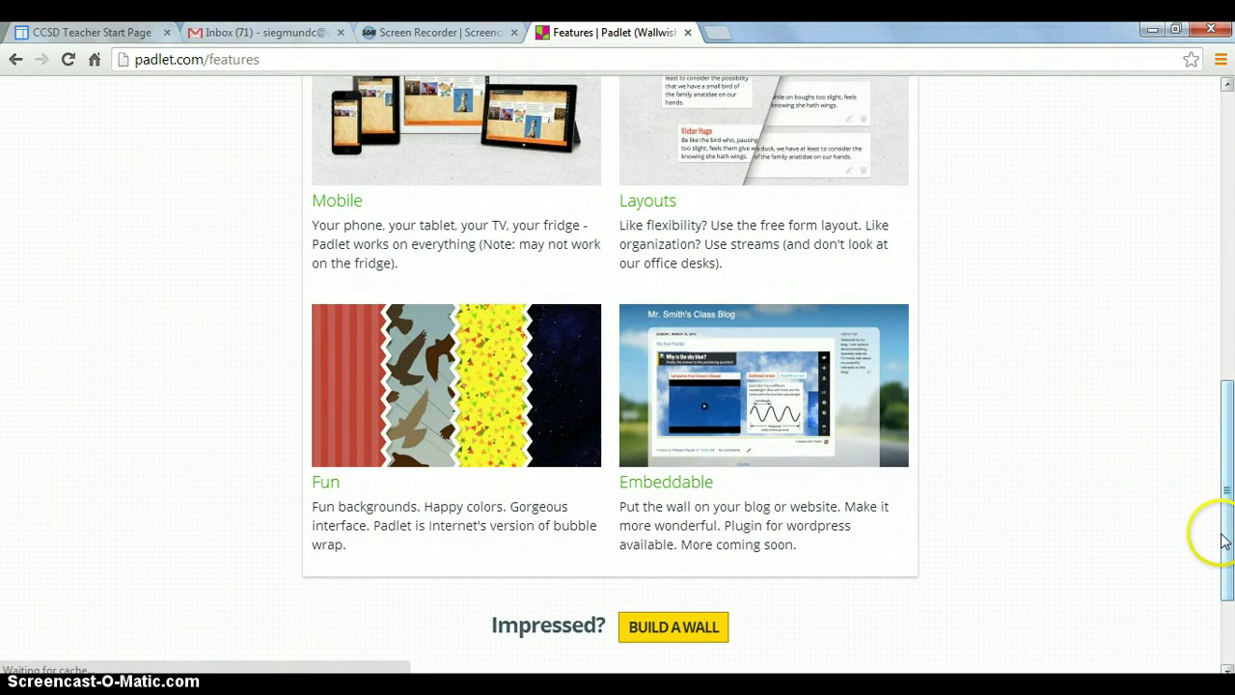
drag(1229, 545, 1230, 227)
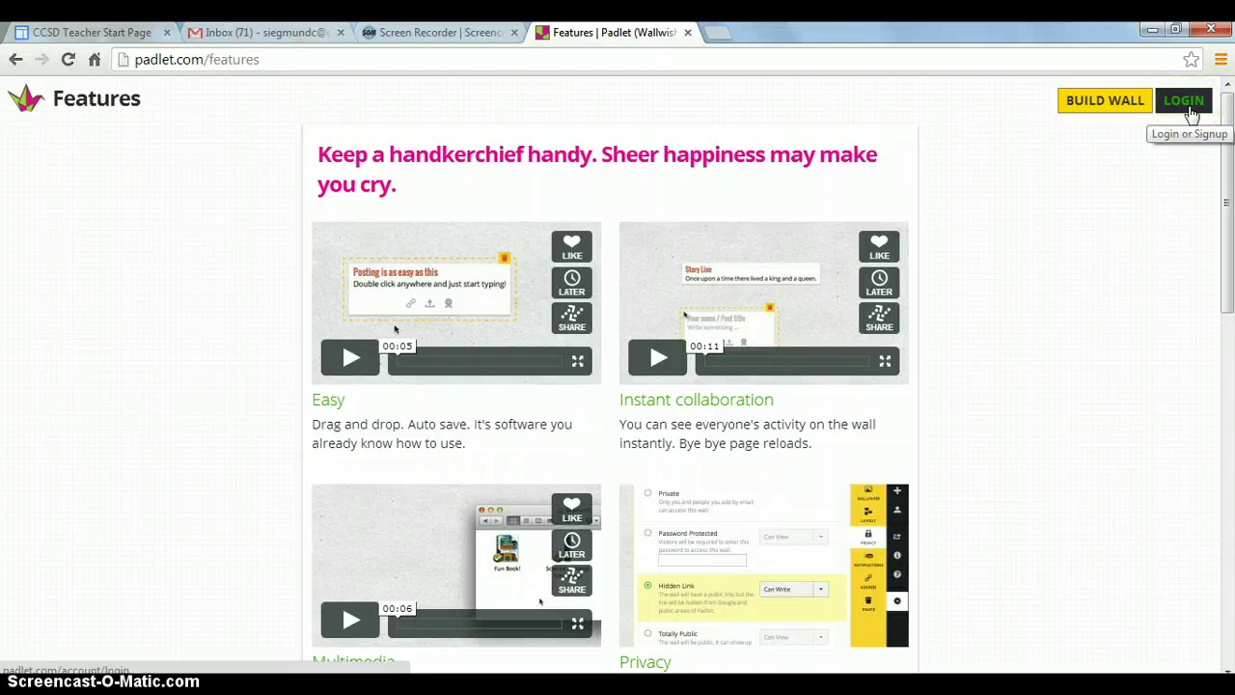
Log in to the teacher's Padlet account with the account email and password
click(1192, 112)
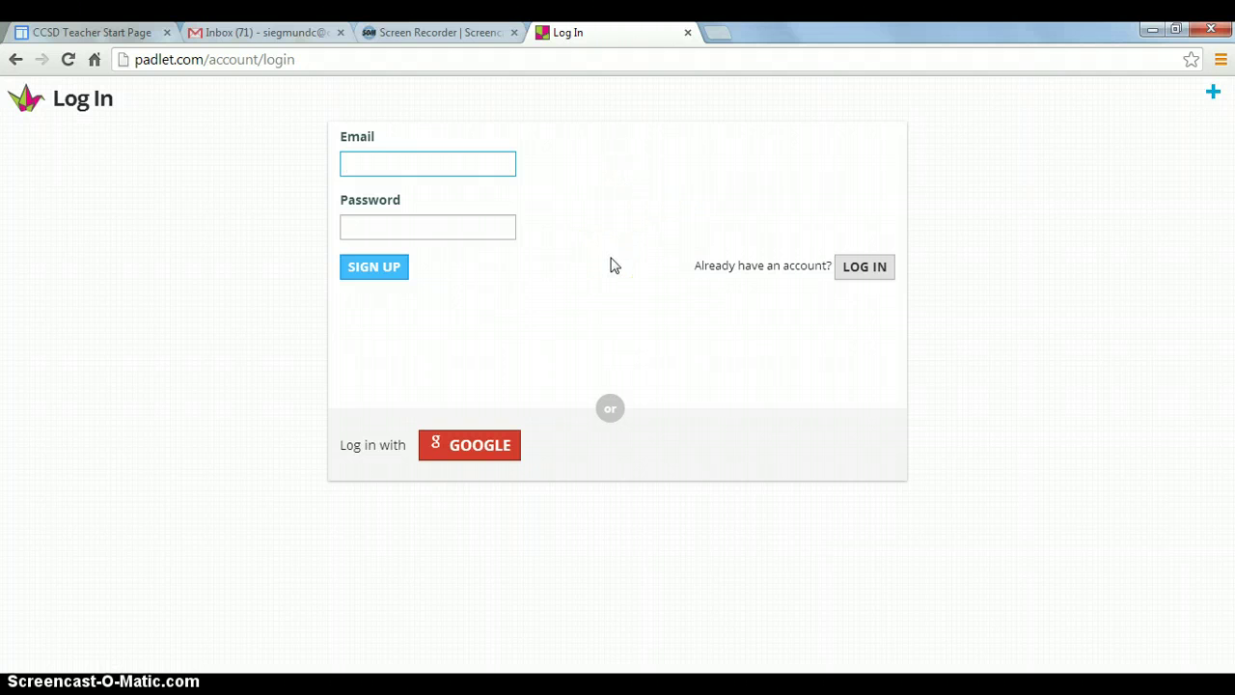
click(848, 277)
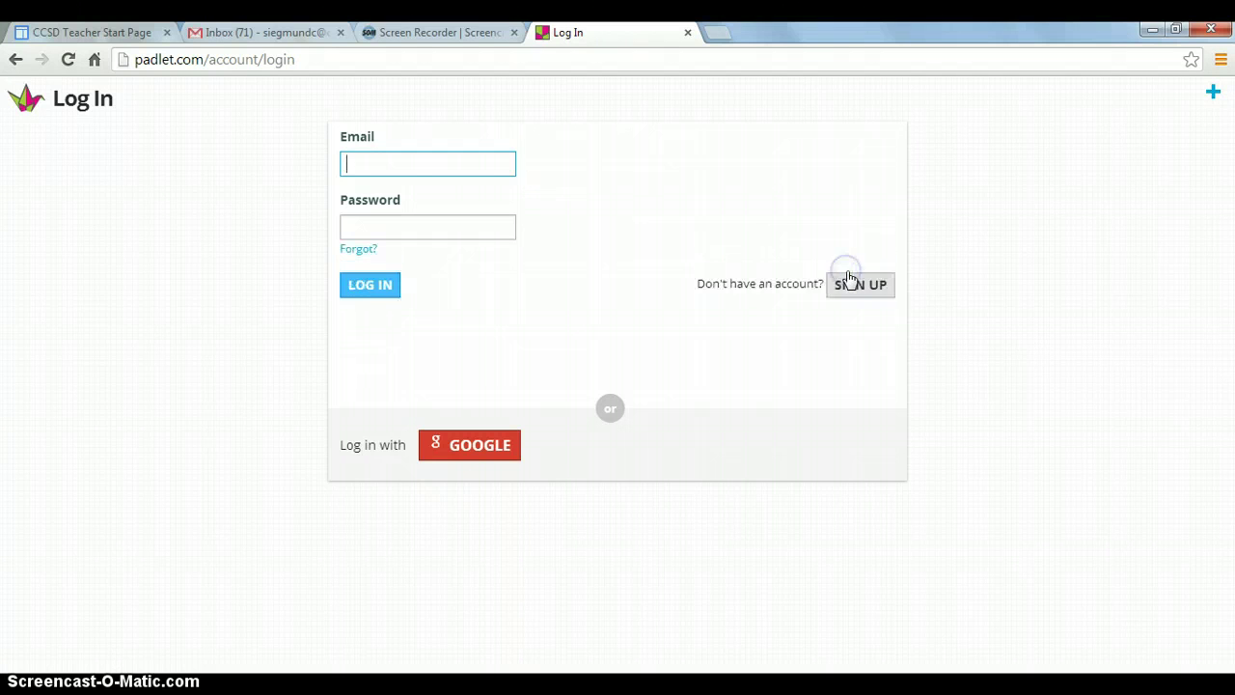
click(436, 134)
click(358, 165)
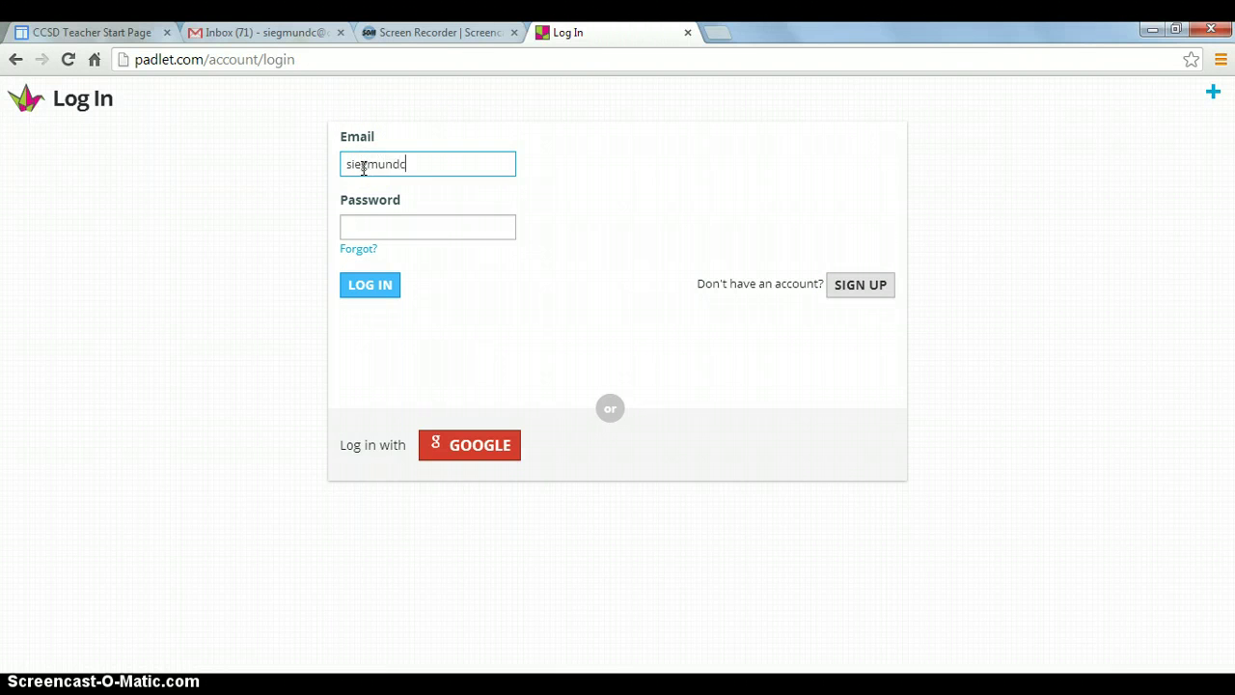
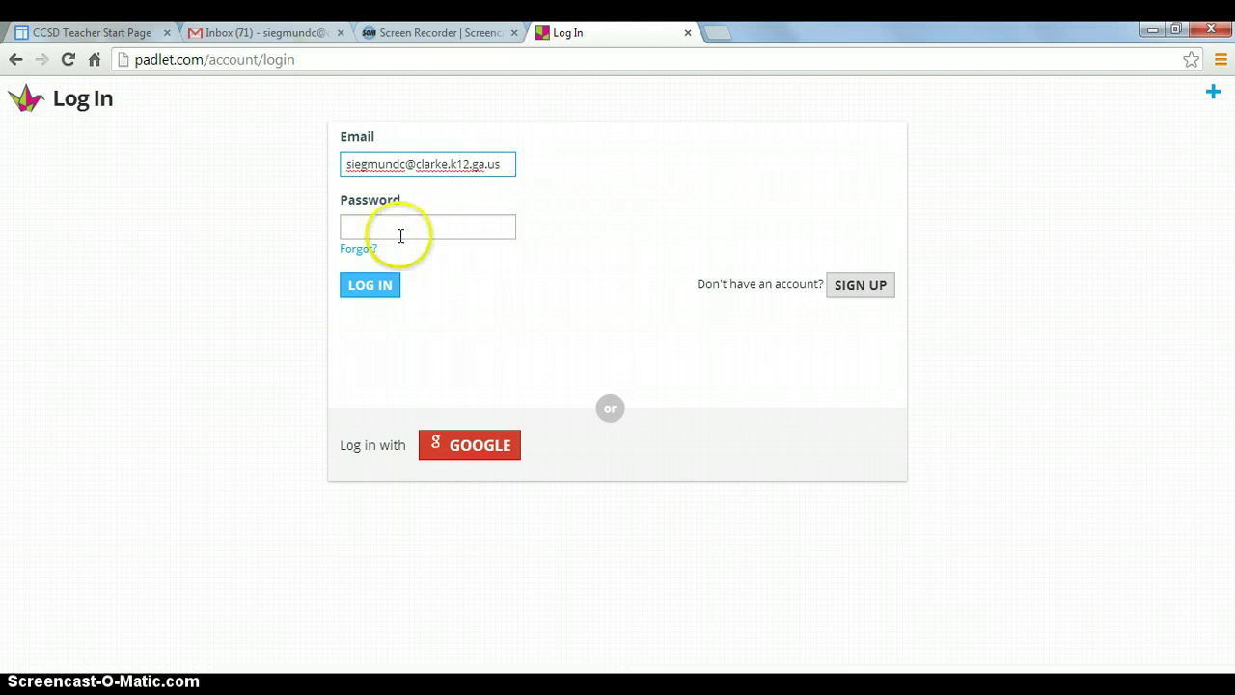
click(399, 233)
text(********)
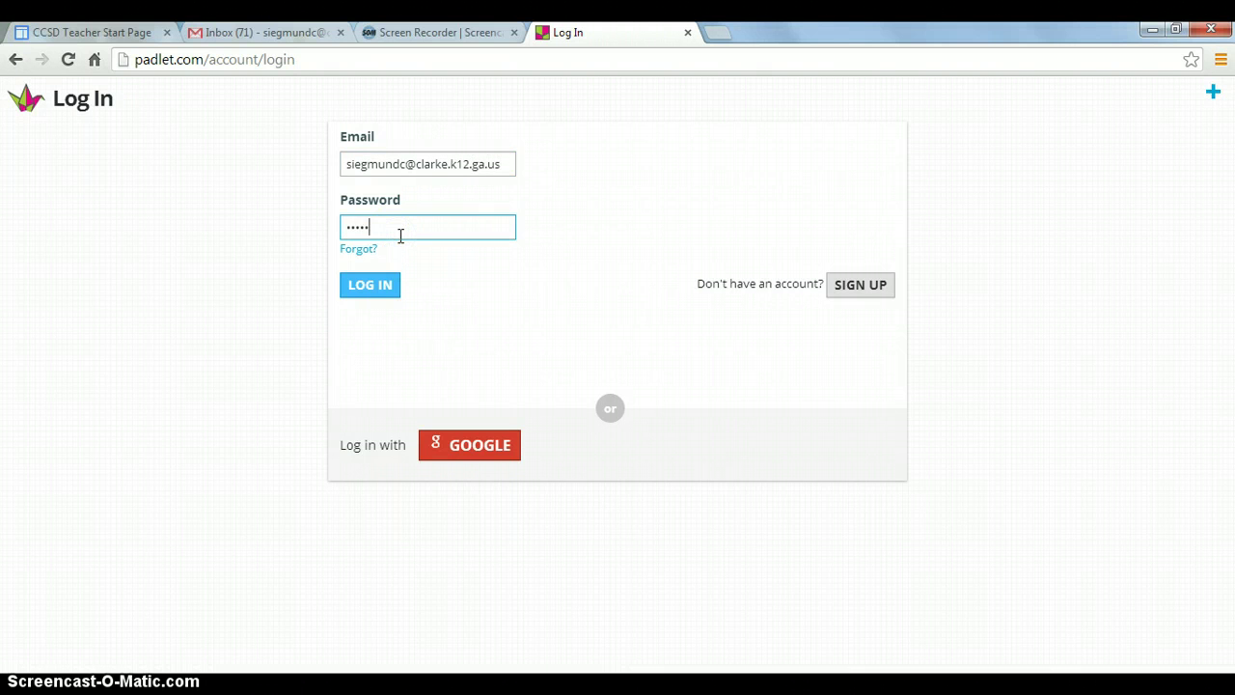
text(**)
click(362, 296)
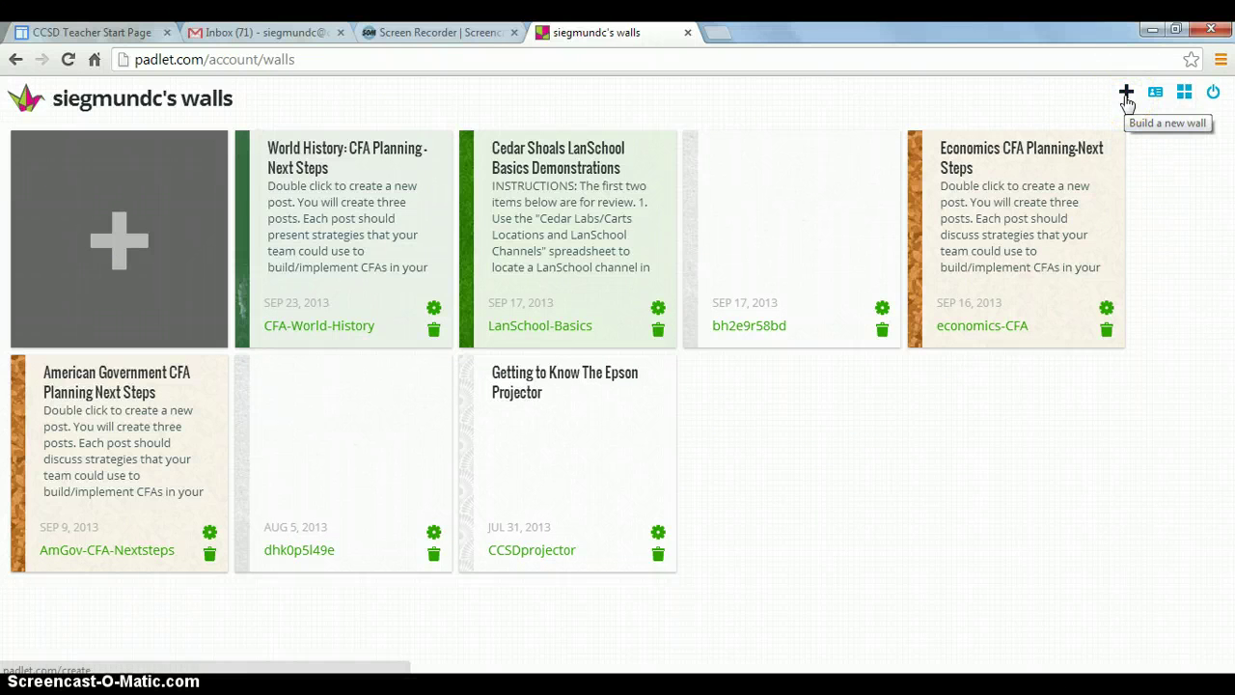
Build a new, empty Padlet wall from the walls page
click(1126, 96)
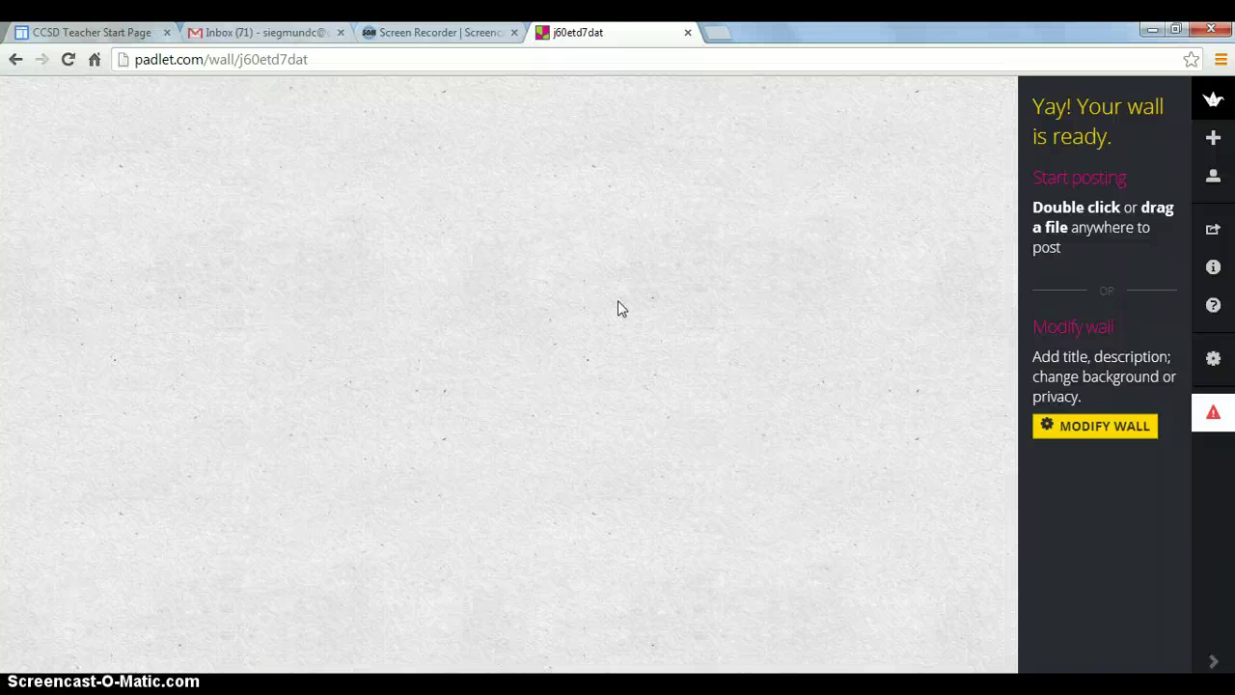
click(697, 295)
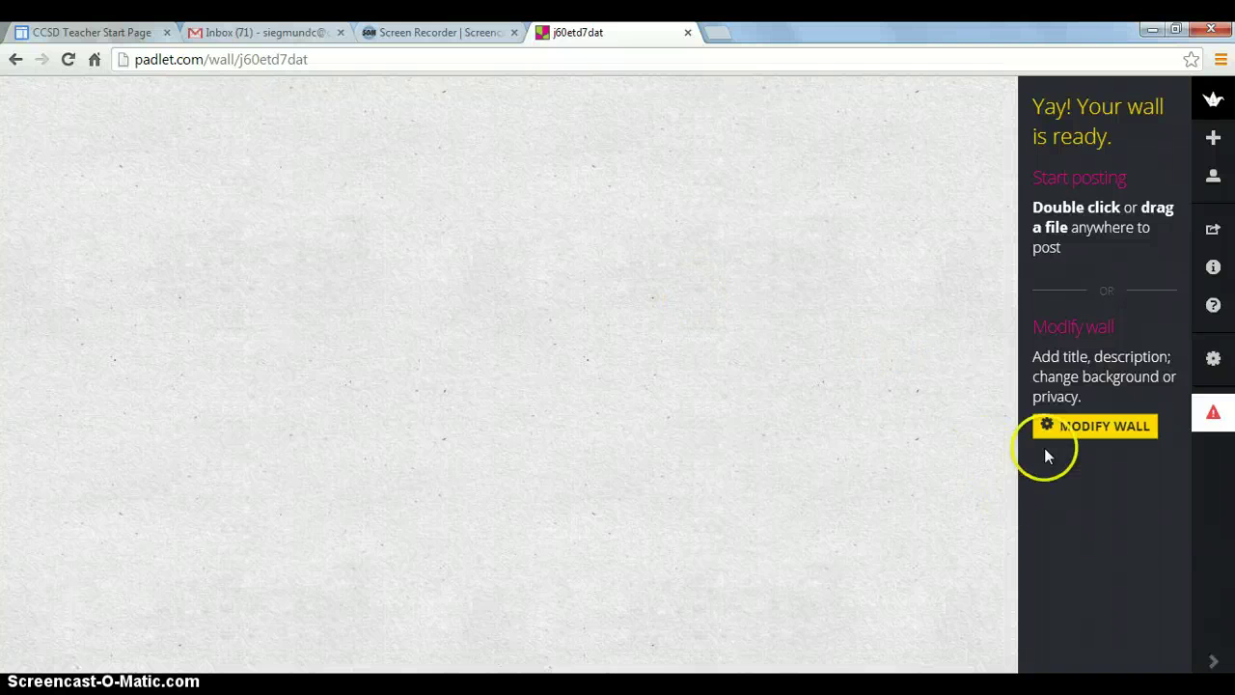
click(1059, 432)
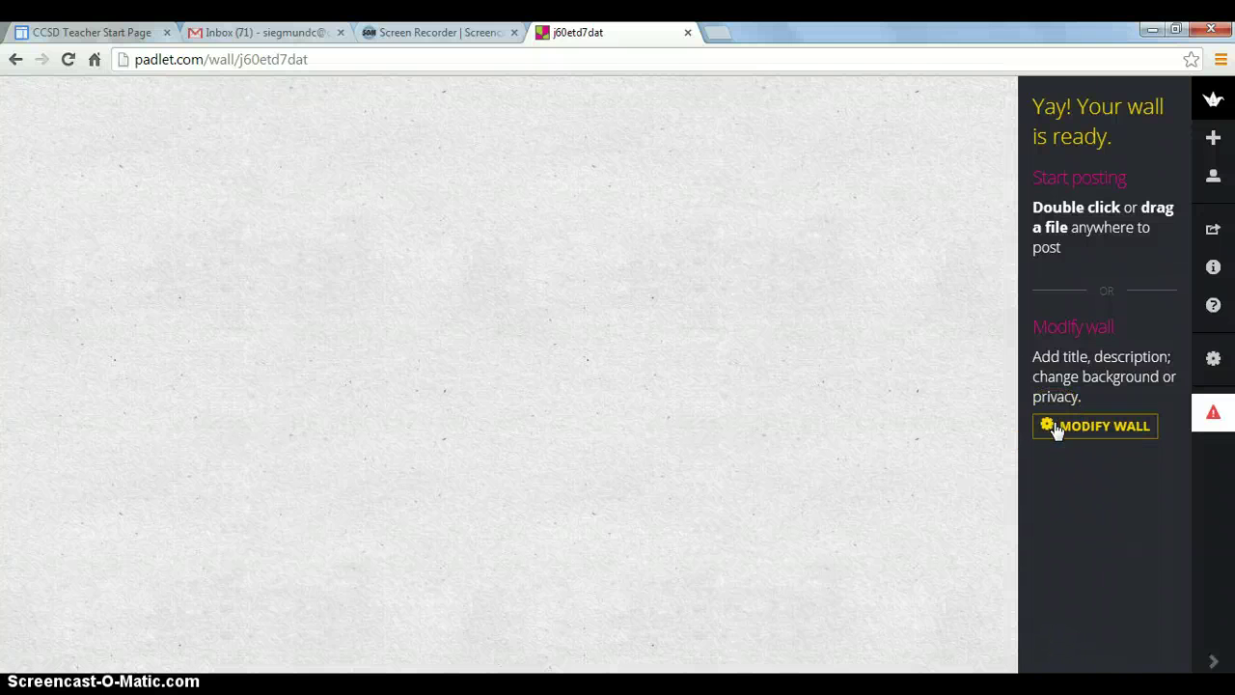
Title the wall 'Screencast Tutorial' and describe it as 'Instructions for the students for what to add to the wall.'
click(1057, 430)
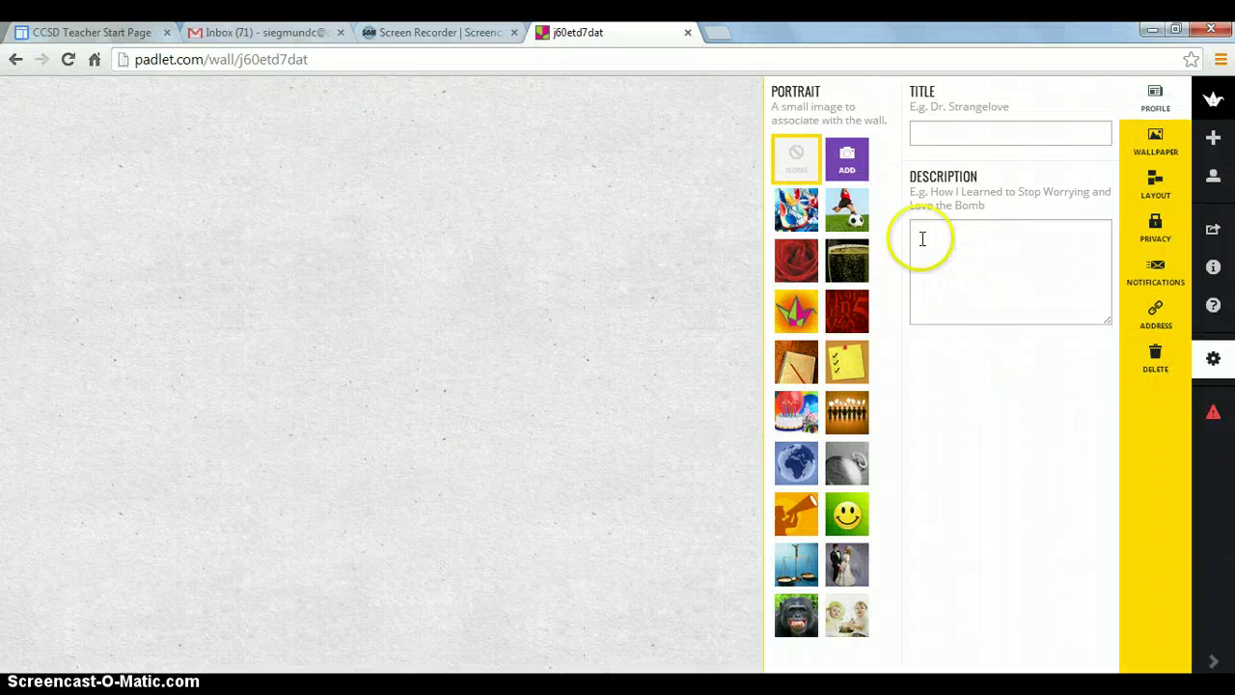
click(938, 135)
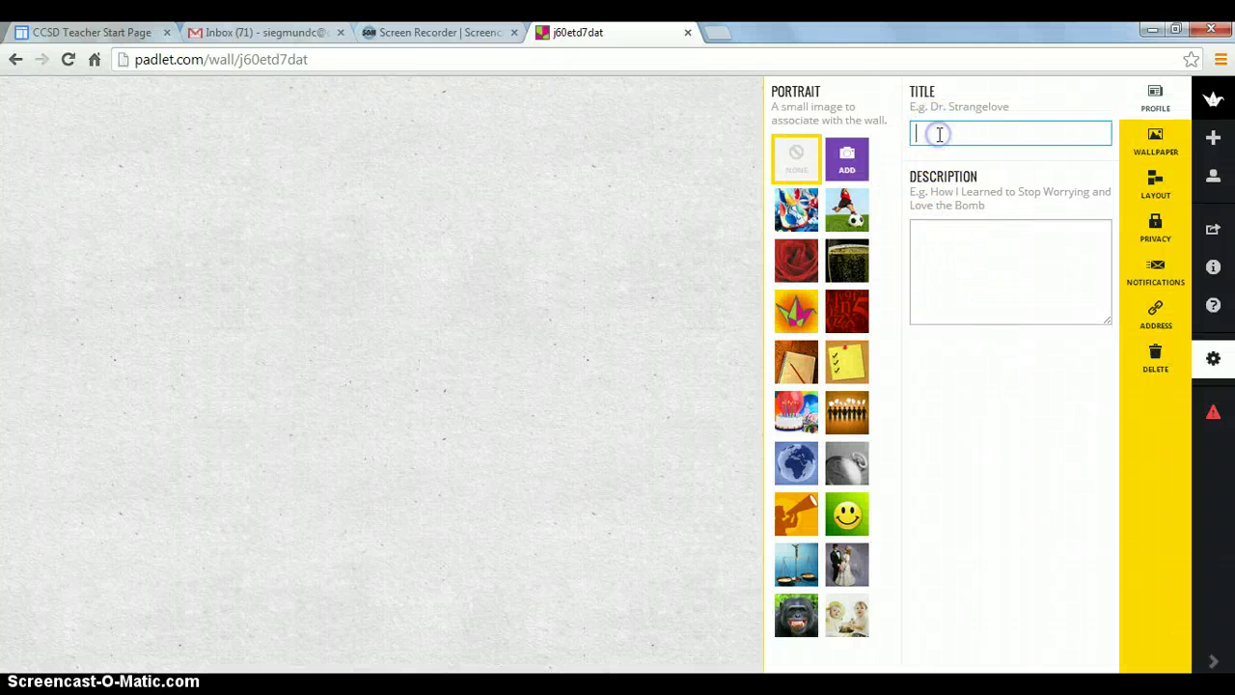
text(Scre)
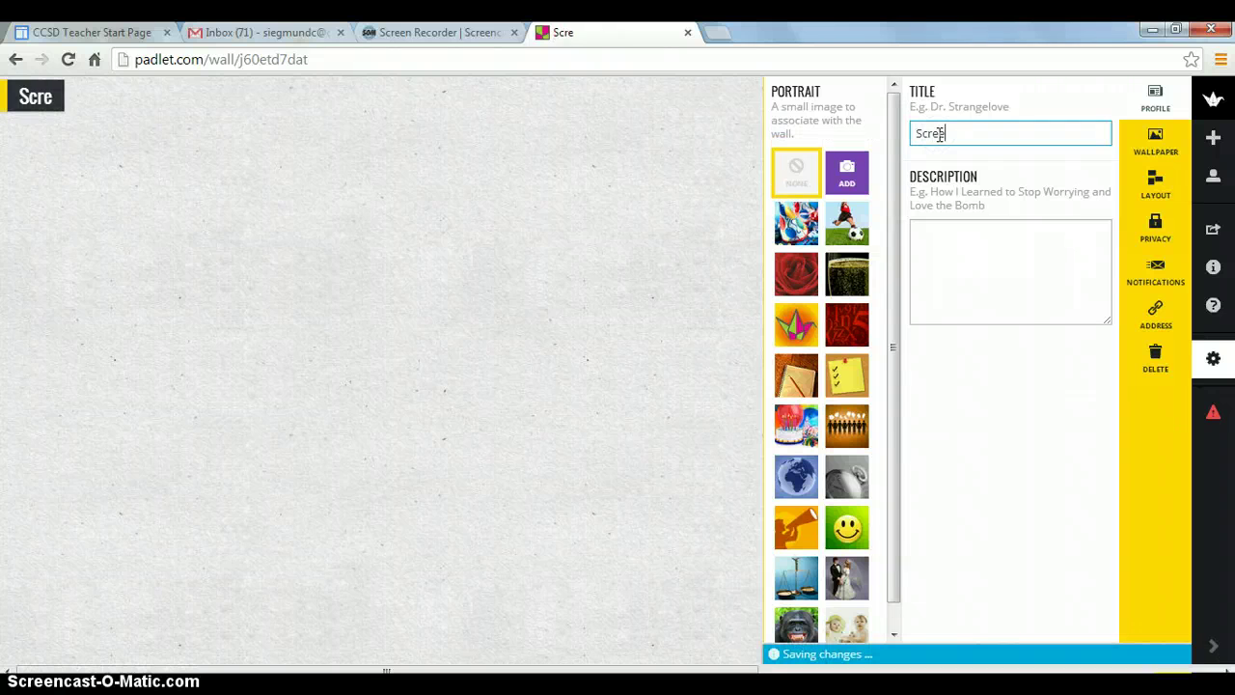
text(encast )
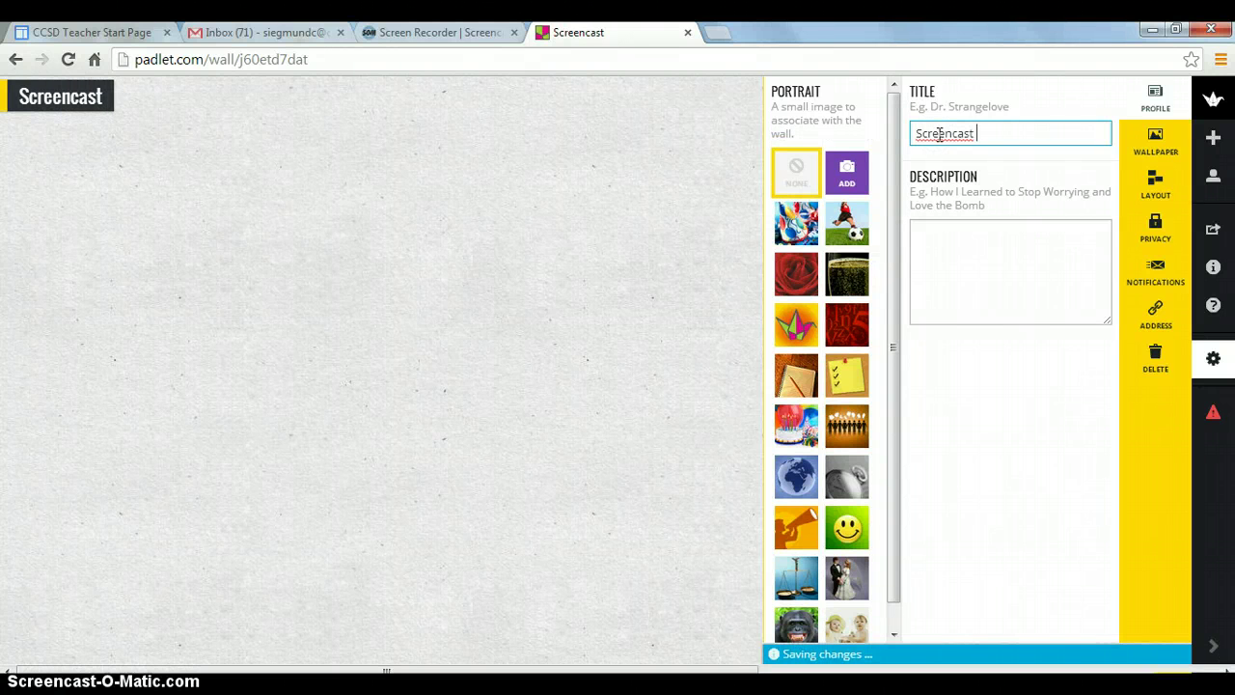
text(Tutorial)
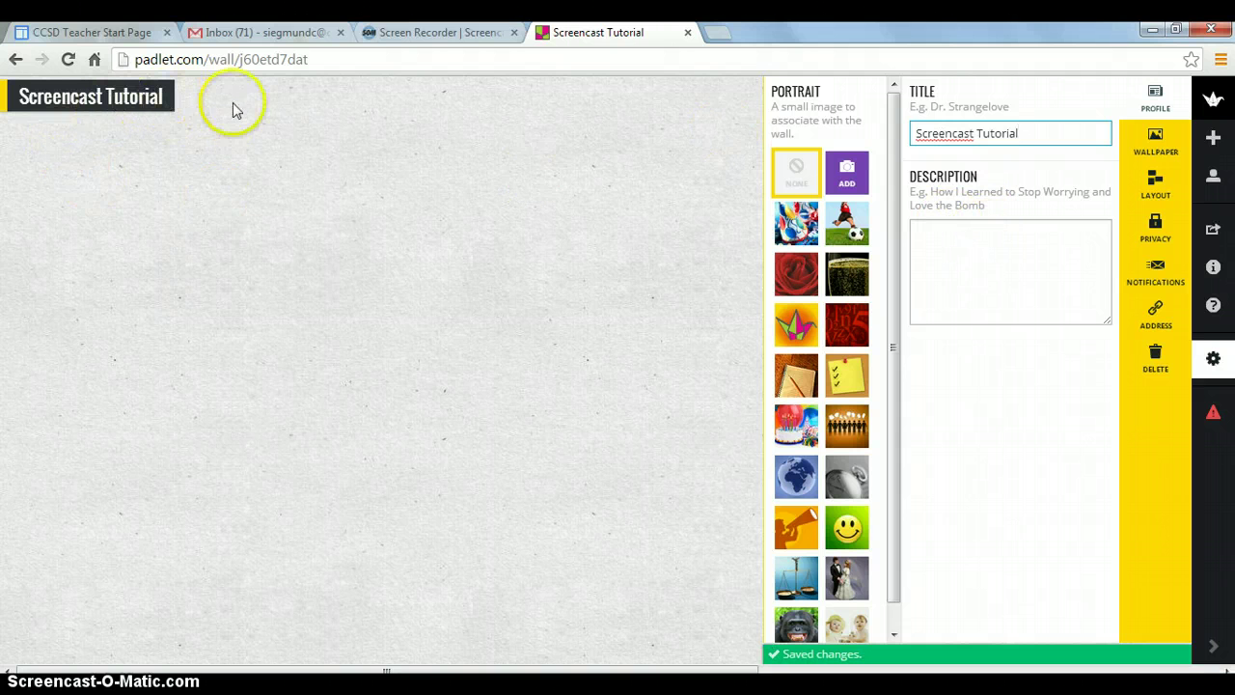
click(962, 248)
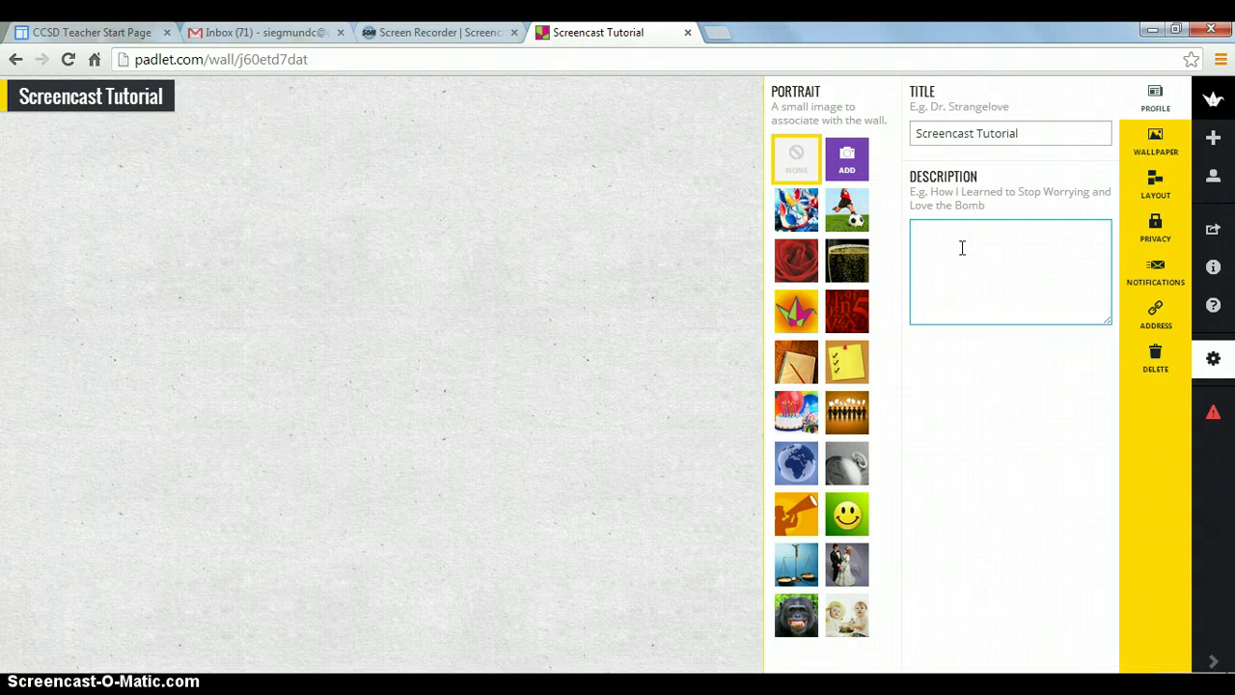
text(Instructions for the students for what to)
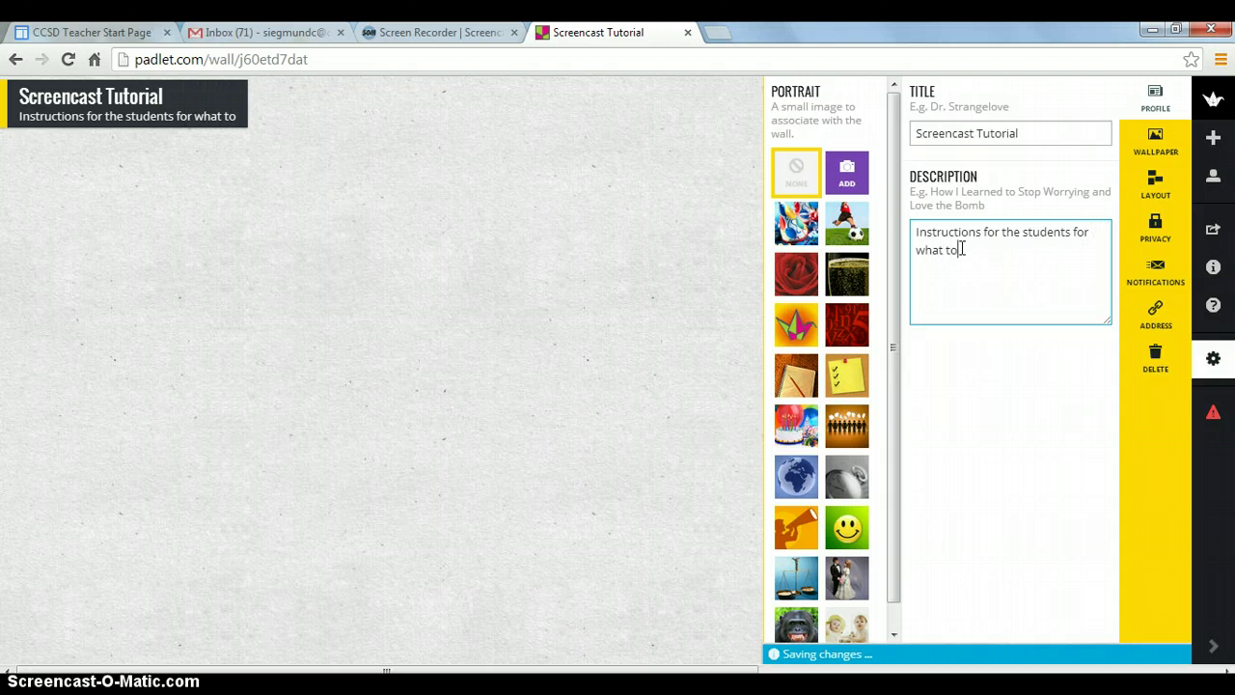
text( add to the wall.)
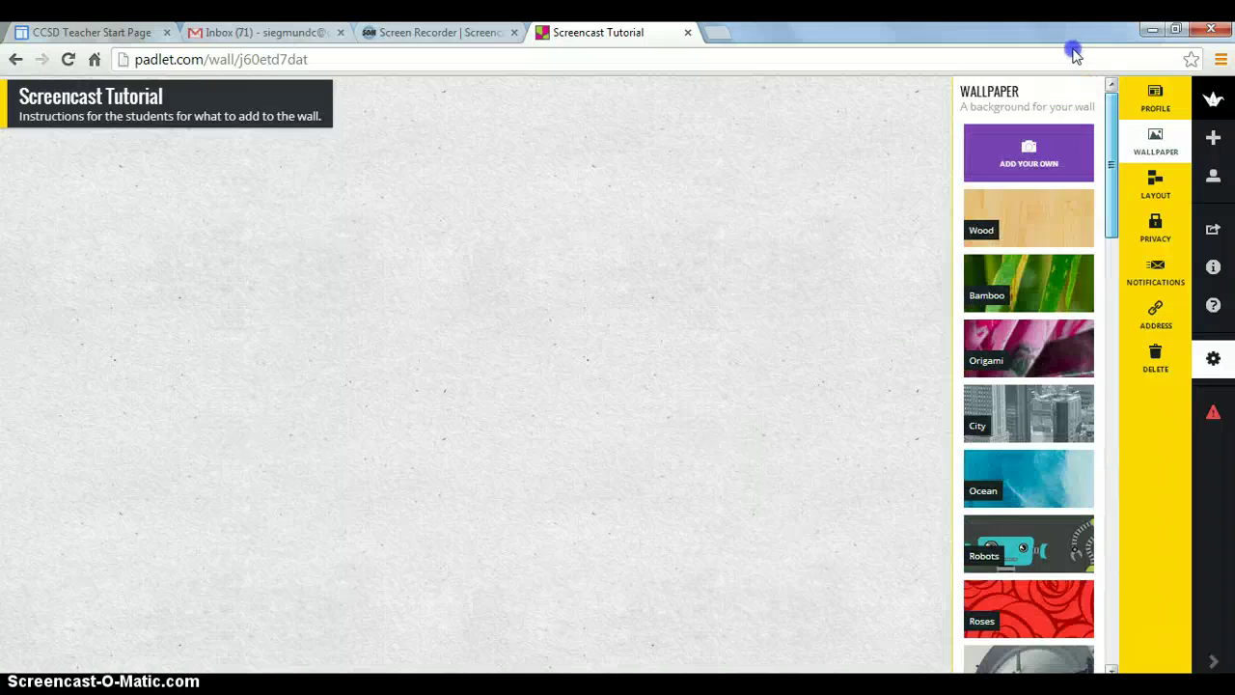
Apply the Ocean wallpaper to the wall and close the settings panel
click(1010, 166)
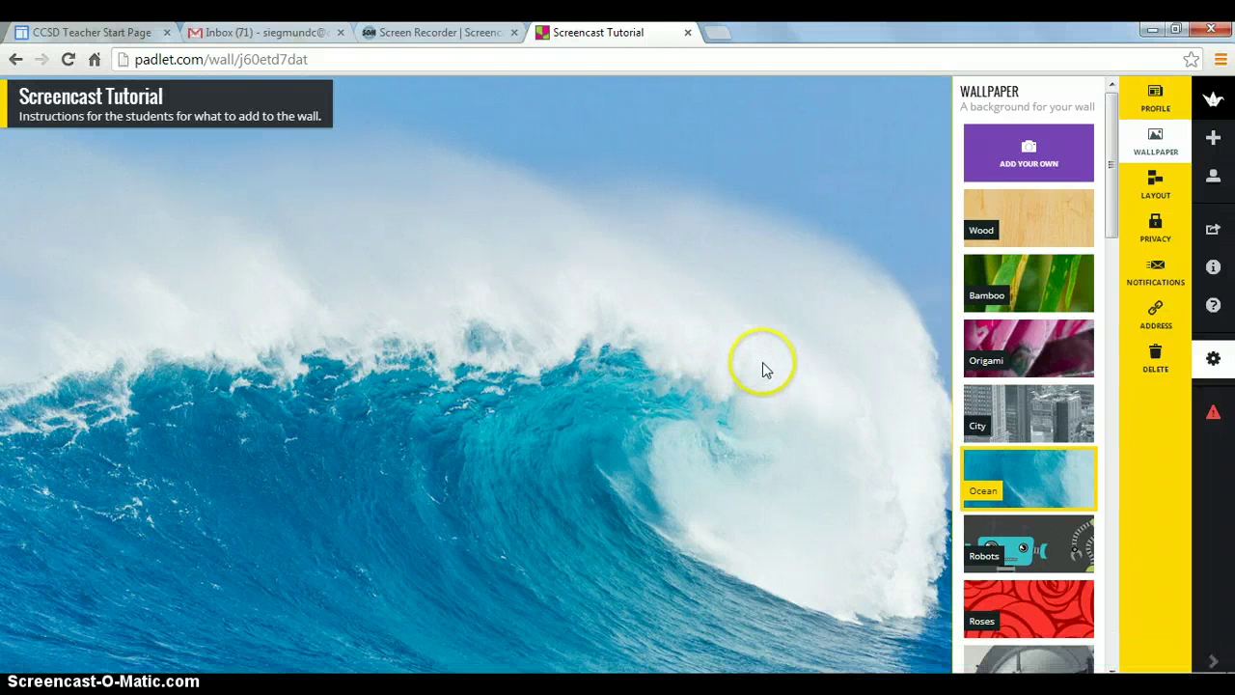
click(895, 229)
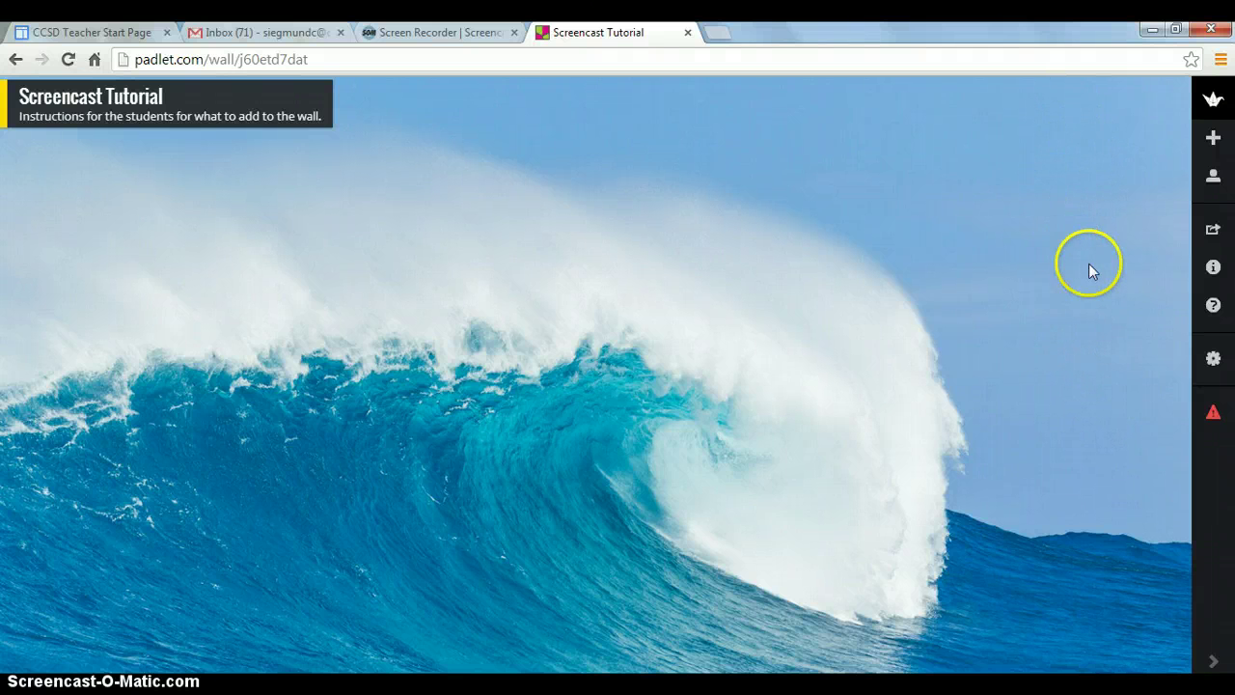
Set the wall layout to Freeform and close the settings
click(1208, 365)
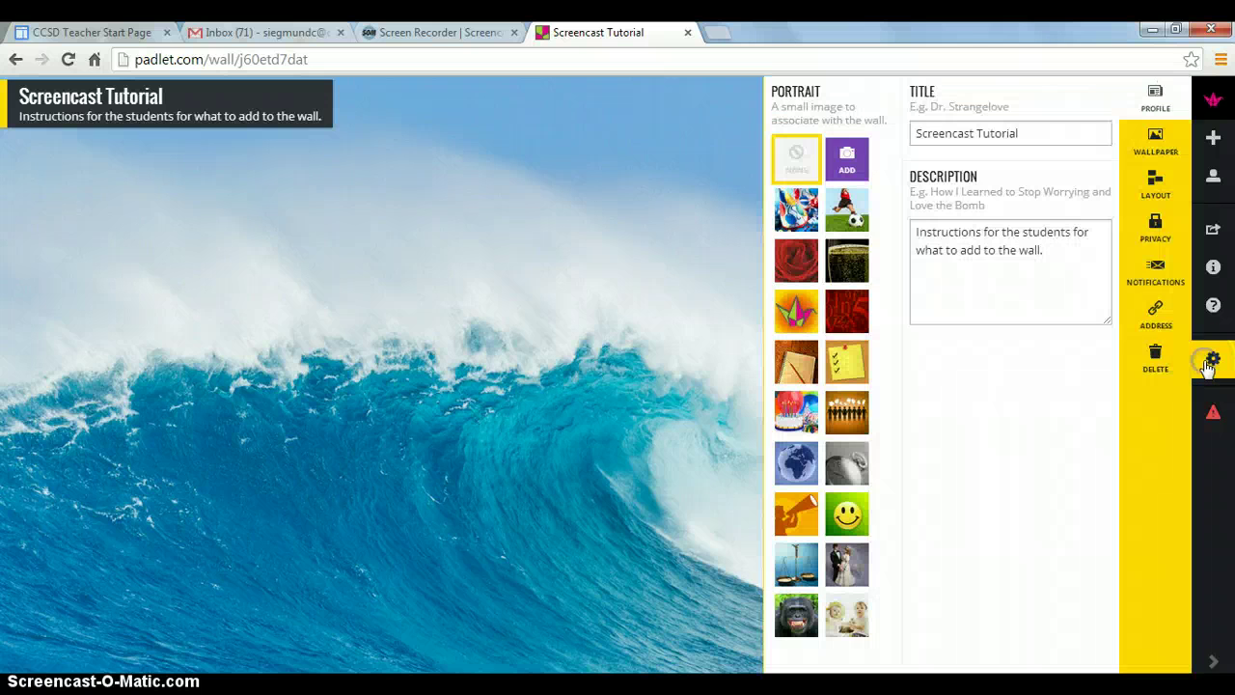
click(1160, 189)
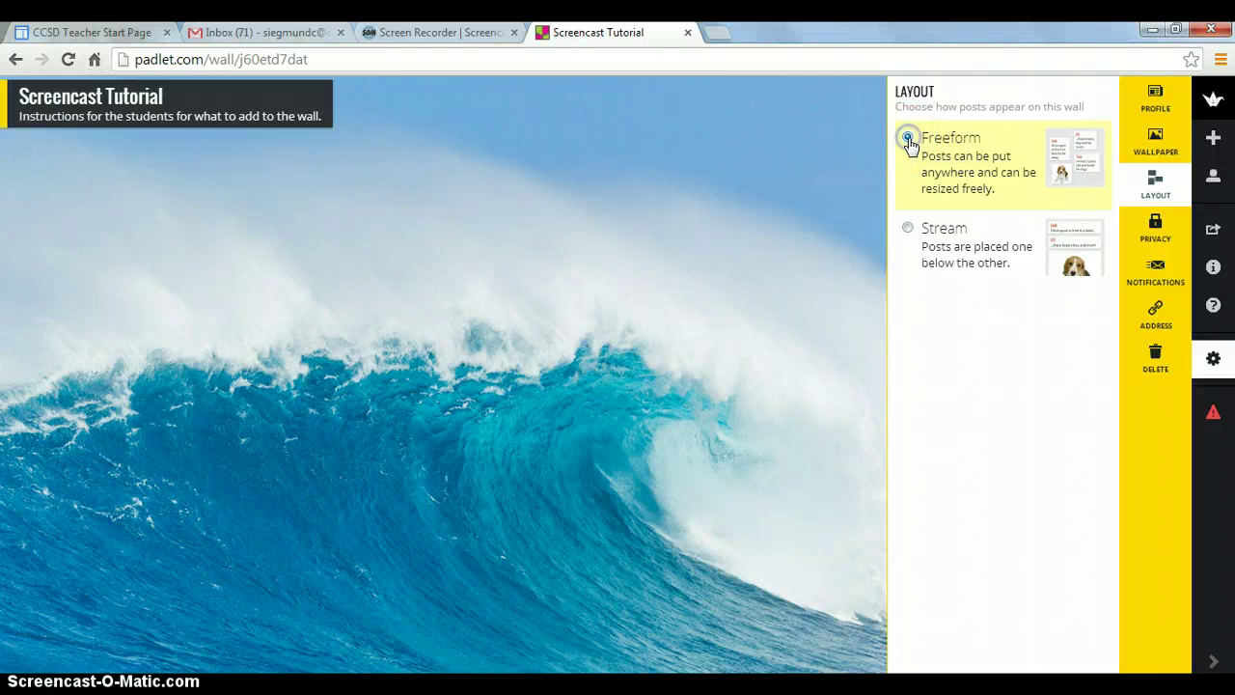
click(908, 139)
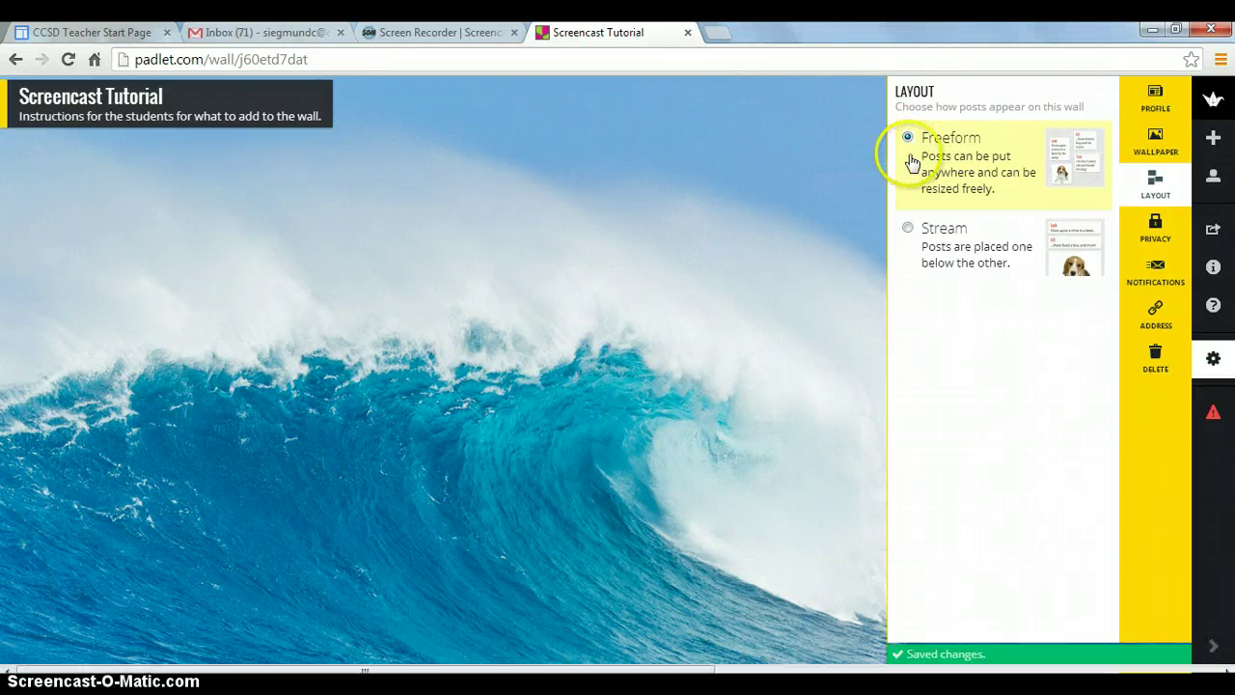
click(864, 193)
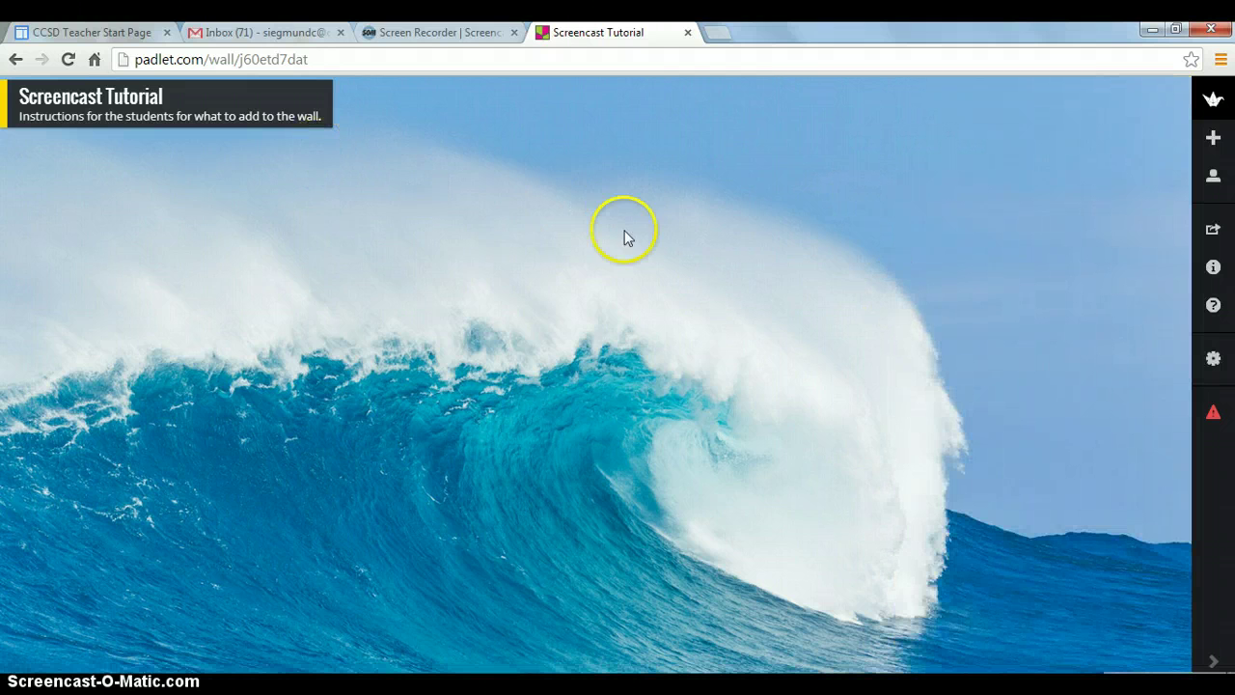
Create a new post titled 'First Post' followed by the author's name
double_click(813, 204)
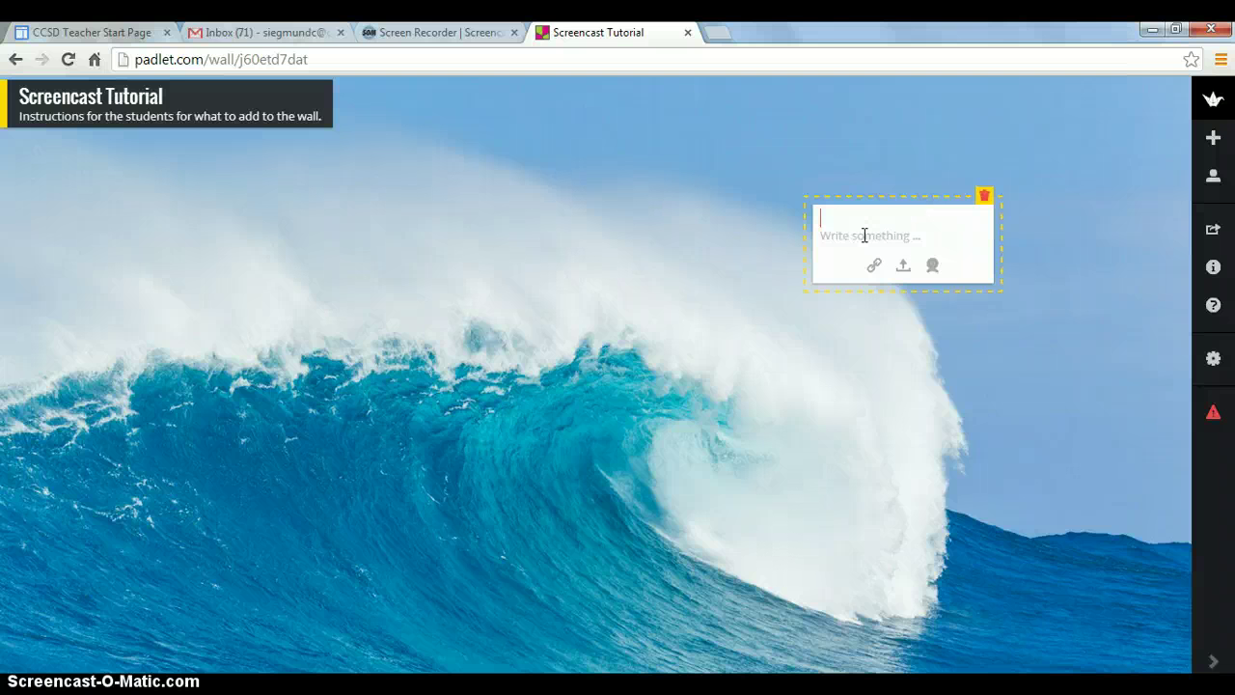
text(Firt P)
key(BackSpace)
key(BackSpace)
key(BackSpace)
text(st P0s)
key(BackSpace)
key(BackSpace)
text(ost-Carrie)
Write 'Add additional written information' as the first post's body
click(878, 236)
click(851, 236)
text(Add additional written information)
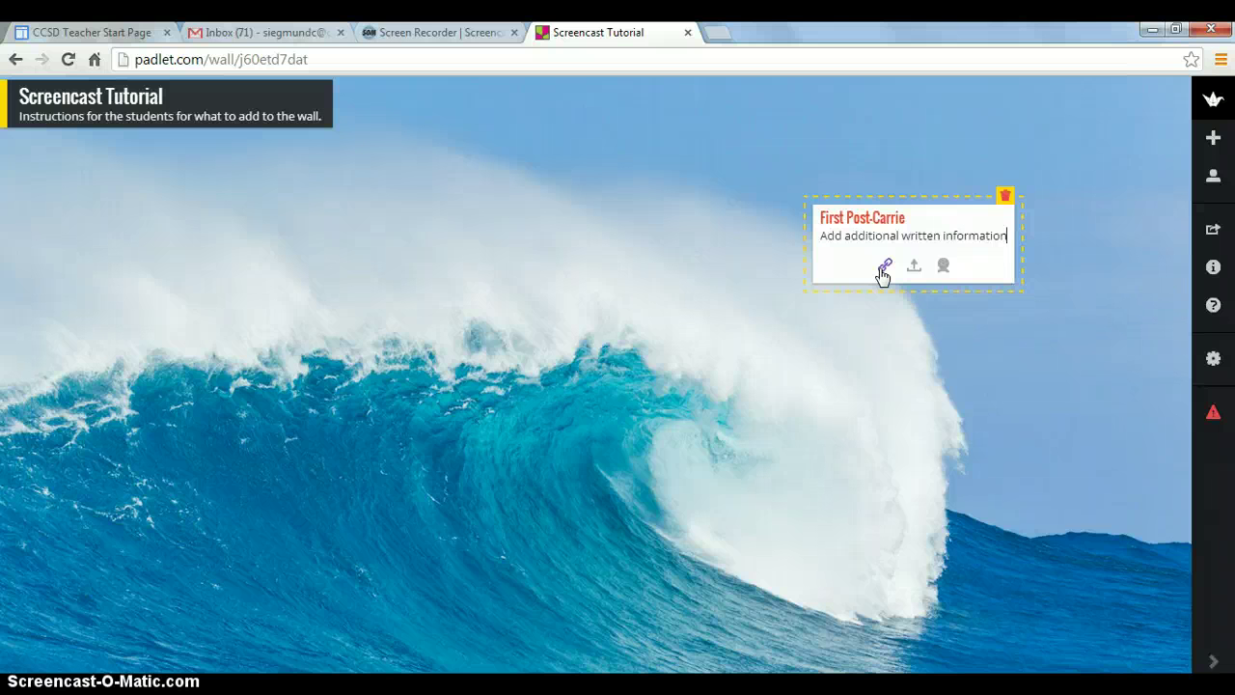
Open the first post's Paste URL field, then a blank new Chrome tab
click(910, 275)
click(942, 266)
click(886, 271)
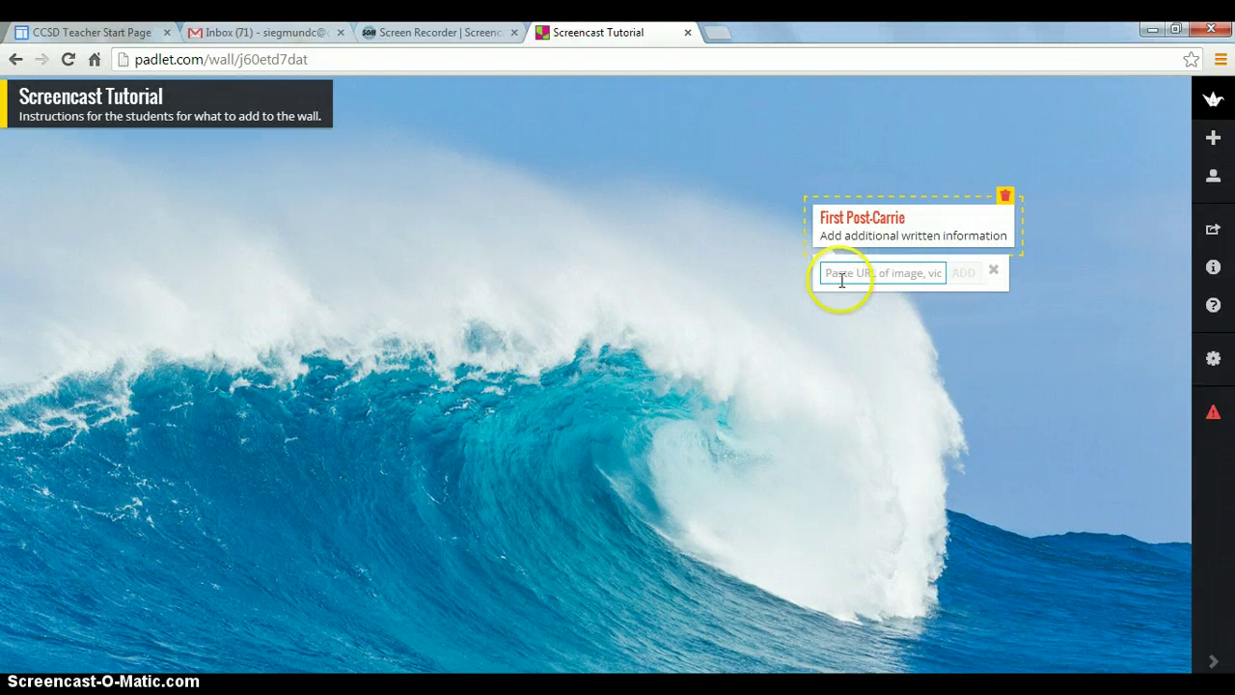
click(717, 32)
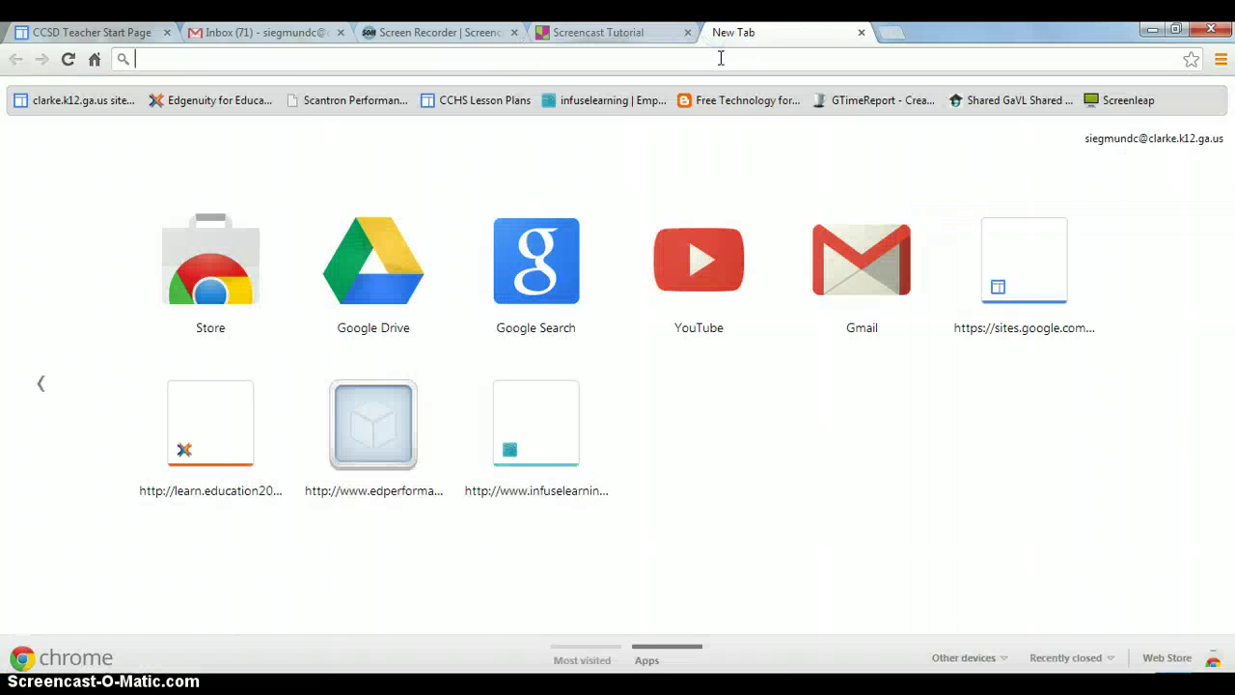
Search Google Images for 'sea turtle' and copy the 2880 × 2160 turtle photo's image URL
text(sea tu)
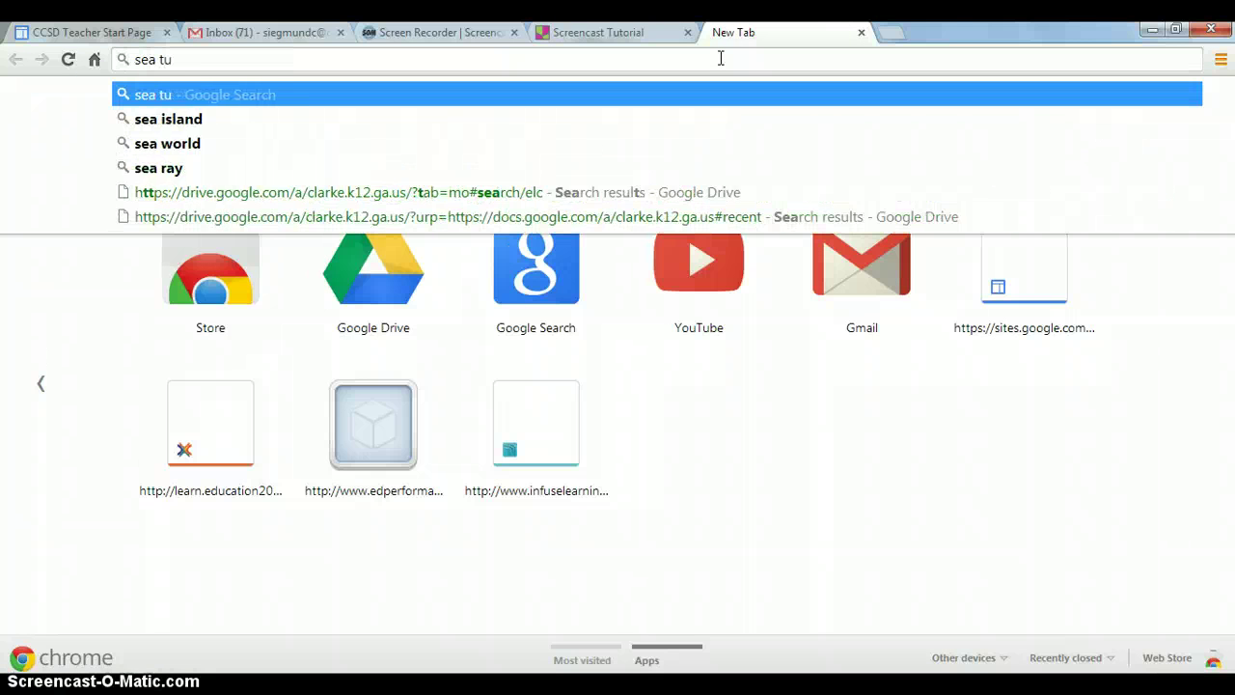
text(rtle)
key(Escape)
key(Return)
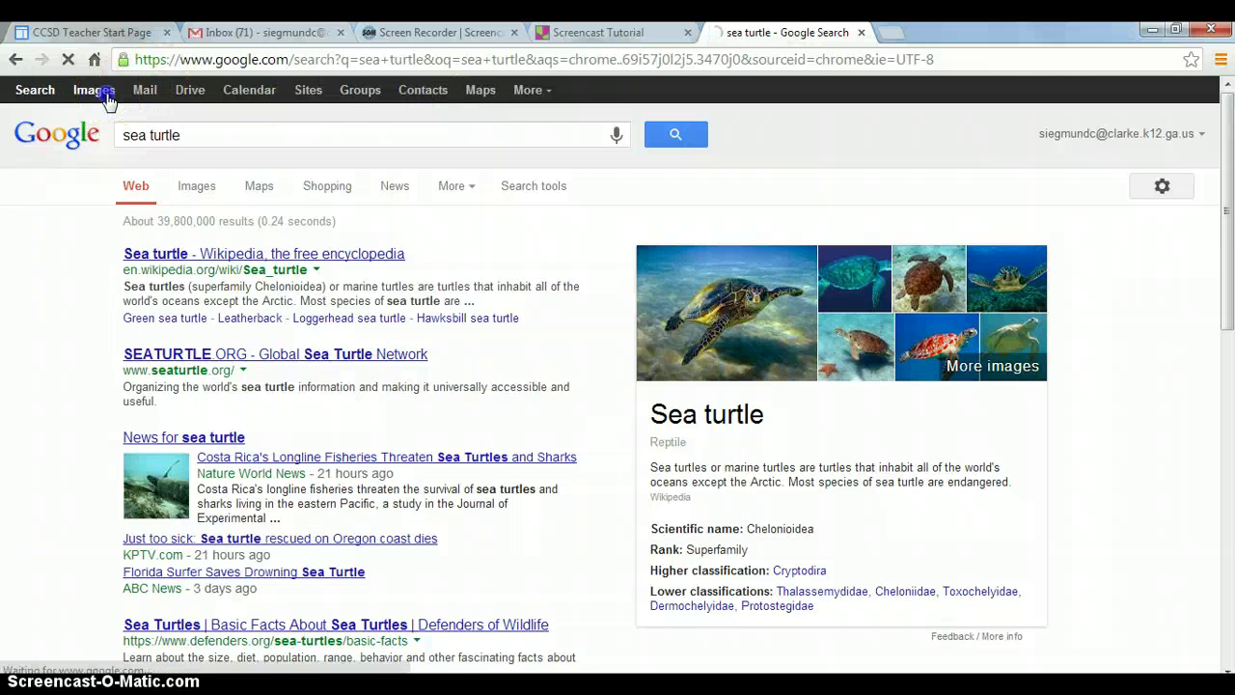
click(107, 98)
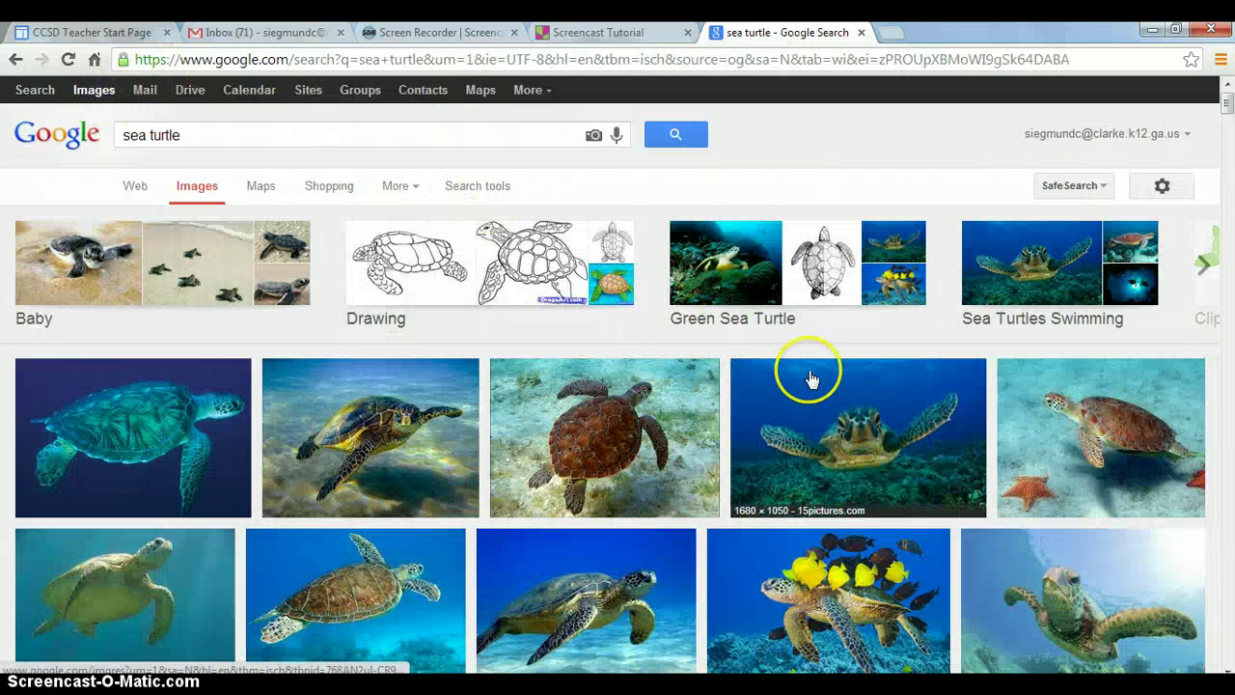
click(412, 425)
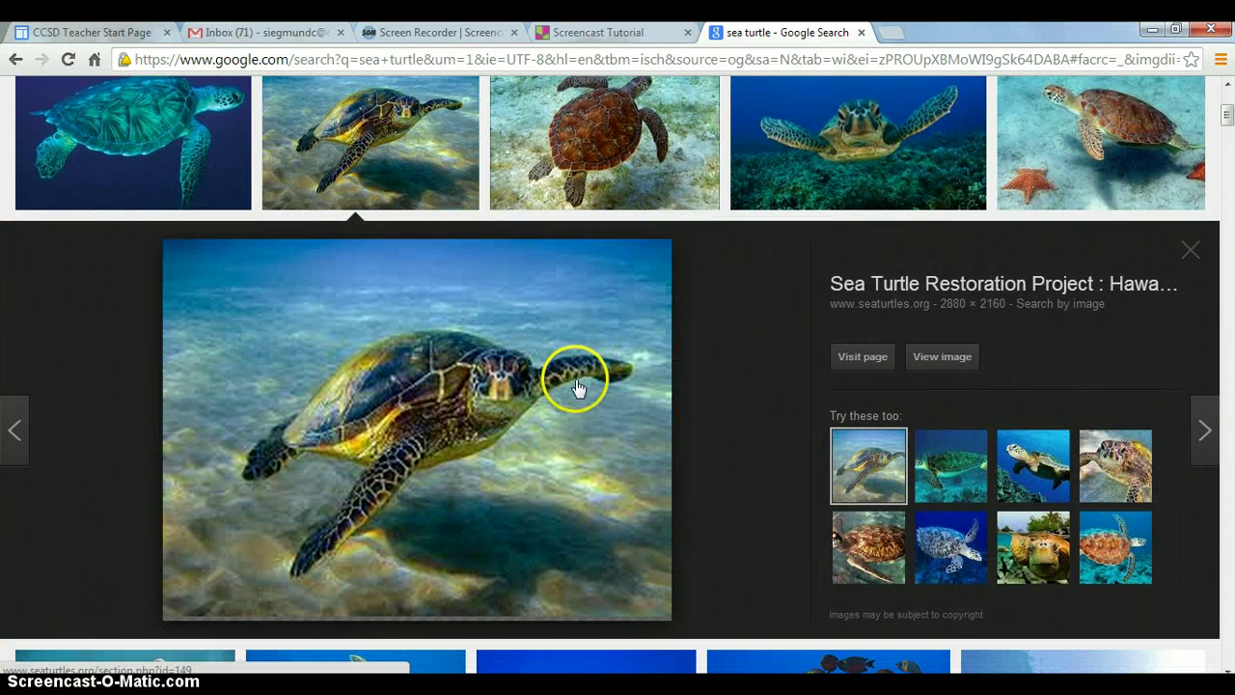
right_click(576, 384)
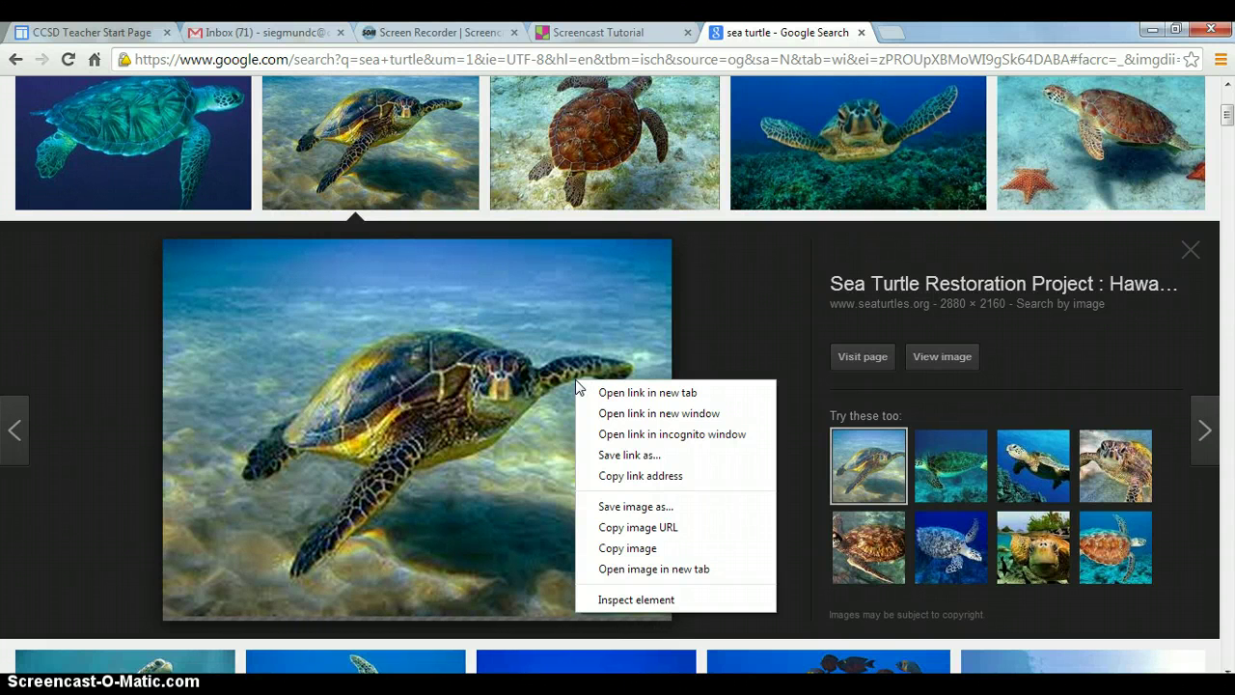
click(619, 531)
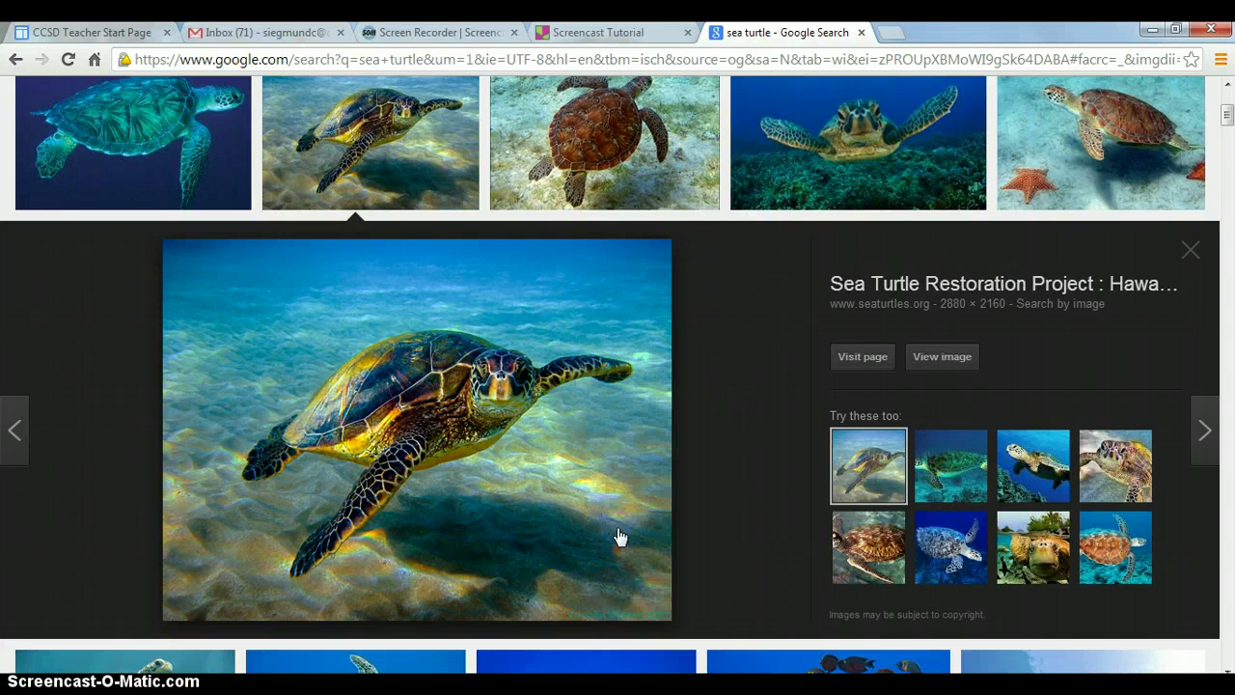
Paste the copied sea turtle image URL into the first post's link field
click(582, 33)
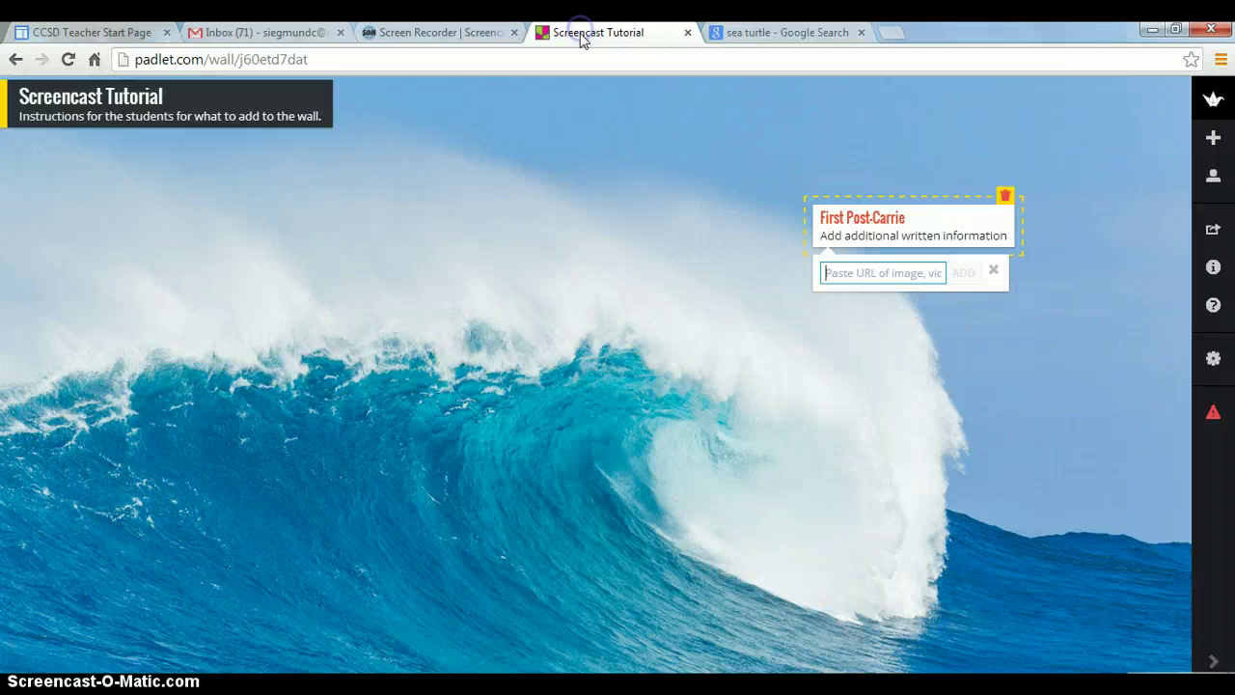
right_click(853, 273)
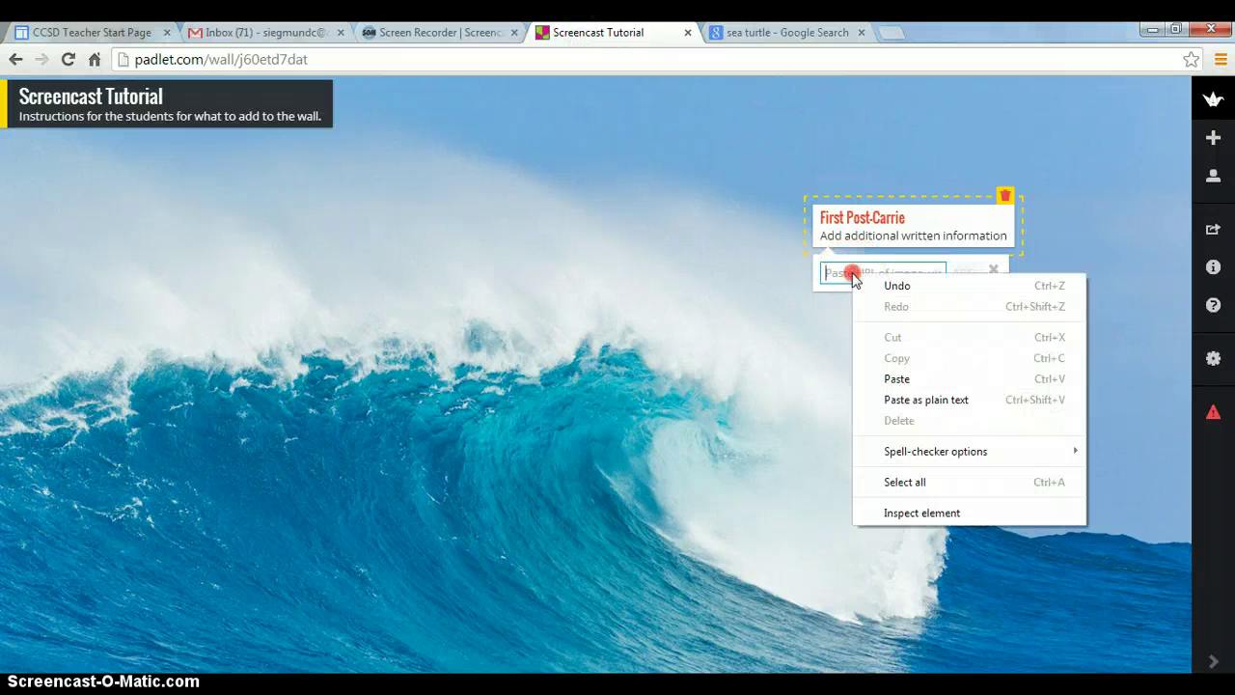
click(897, 379)
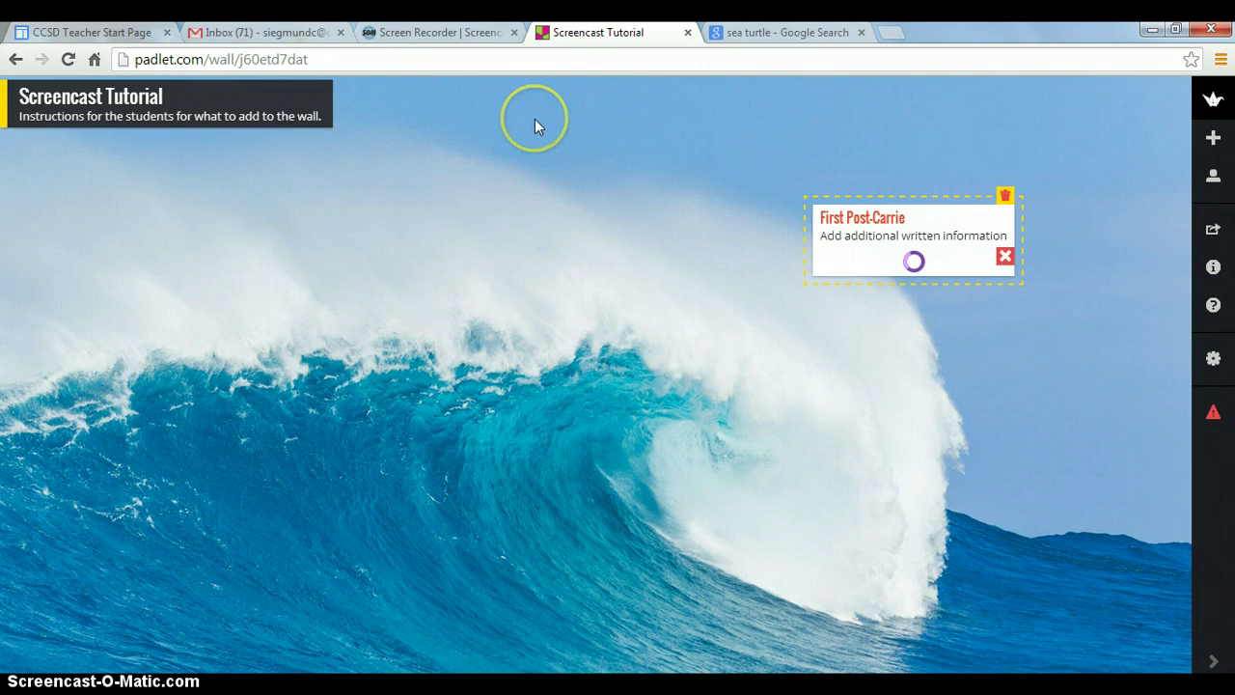
Create a second post titled 'Second Post' reading 'Upload a file' and open its file upload area
double_click(458, 175)
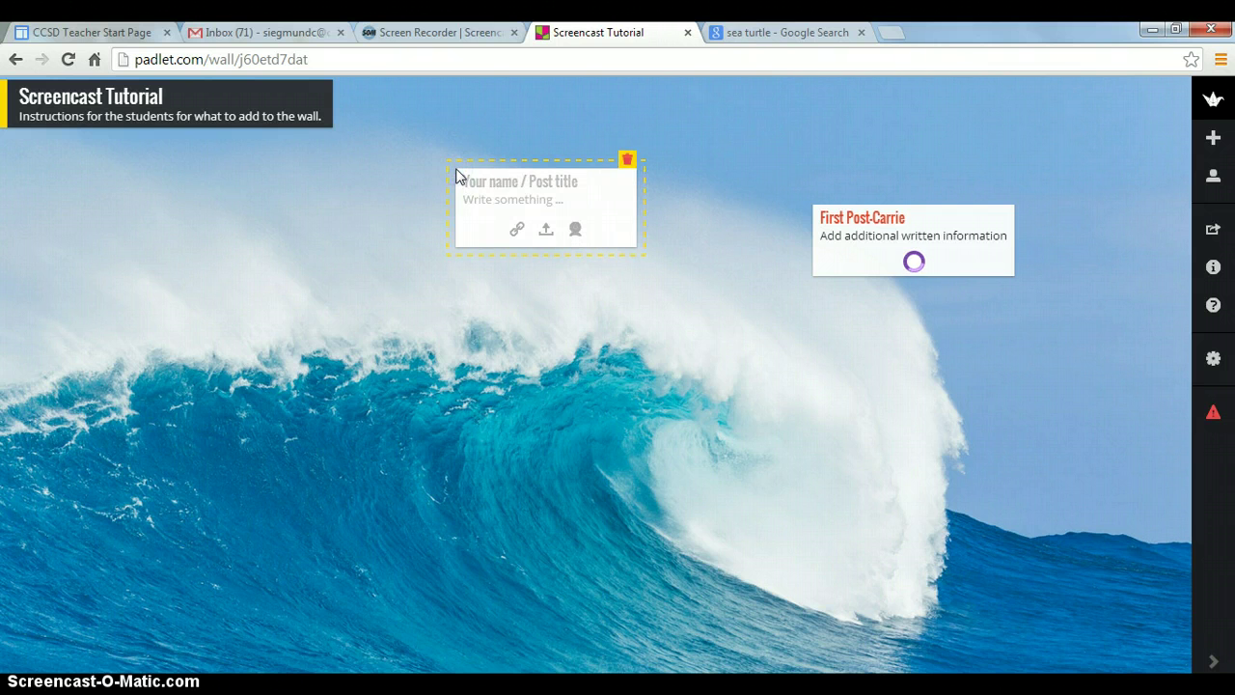
click(473, 181)
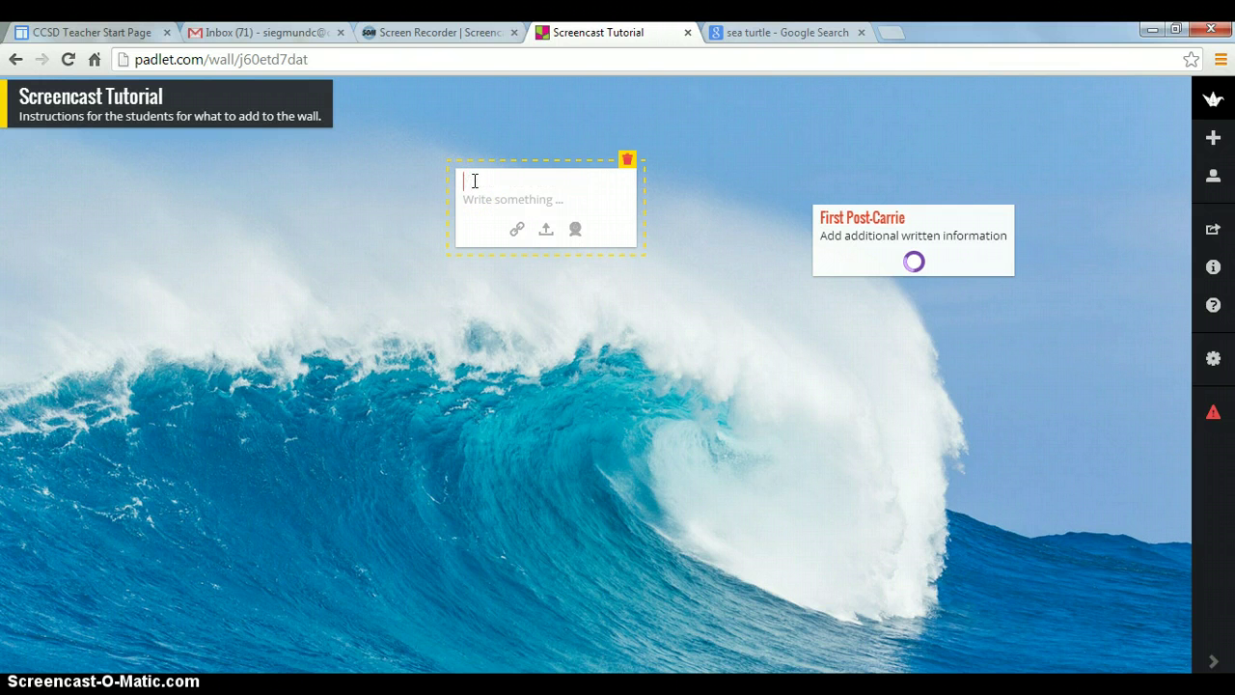
text(Second Post)
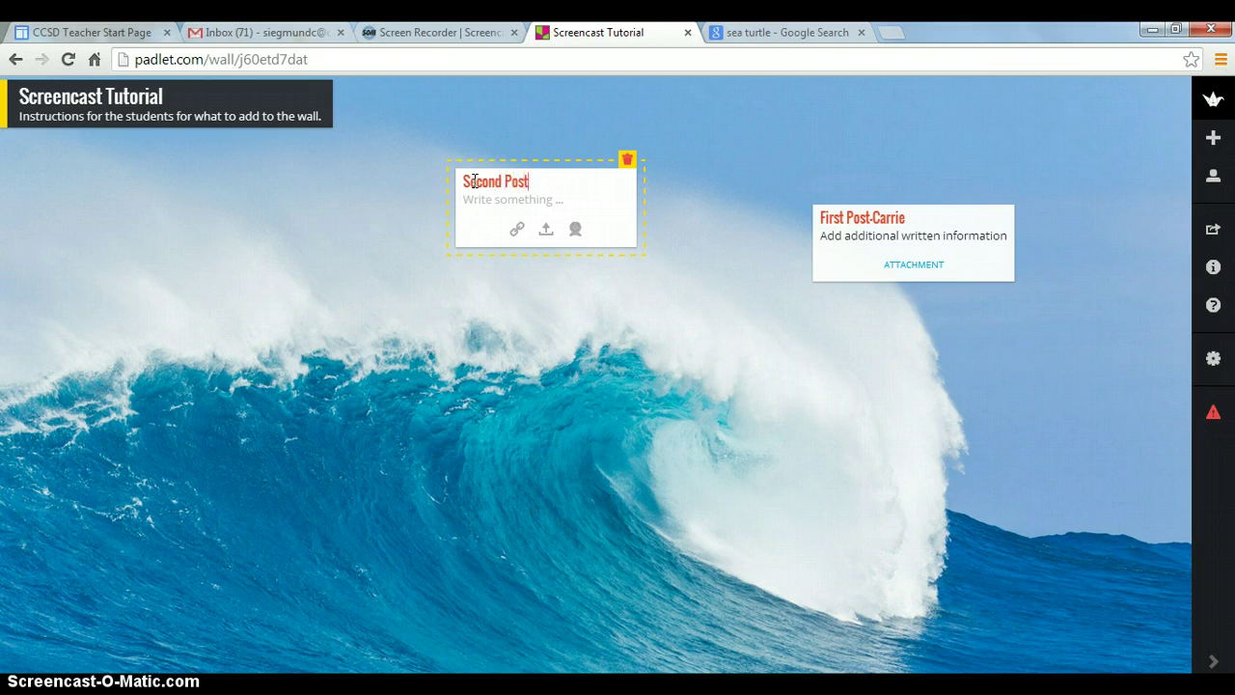
click(476, 196)
click(474, 197)
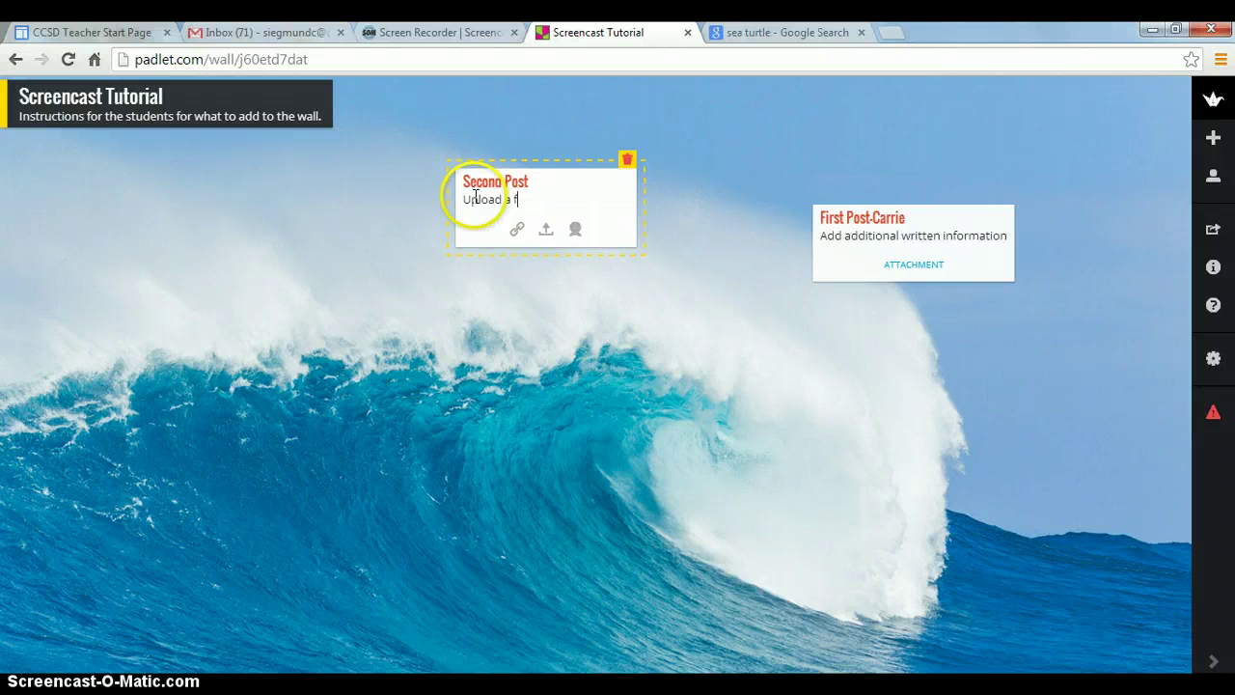
click(546, 232)
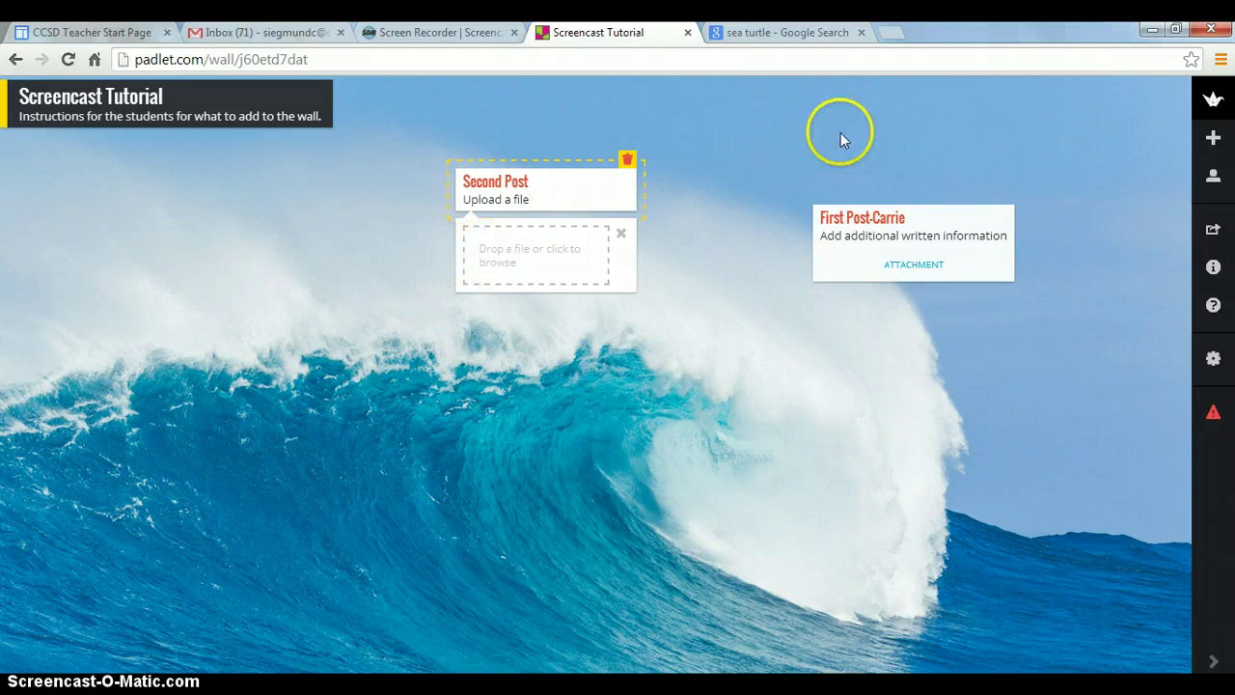
Upload the worksheet PDF from the Desktop into Second Post
click(557, 253)
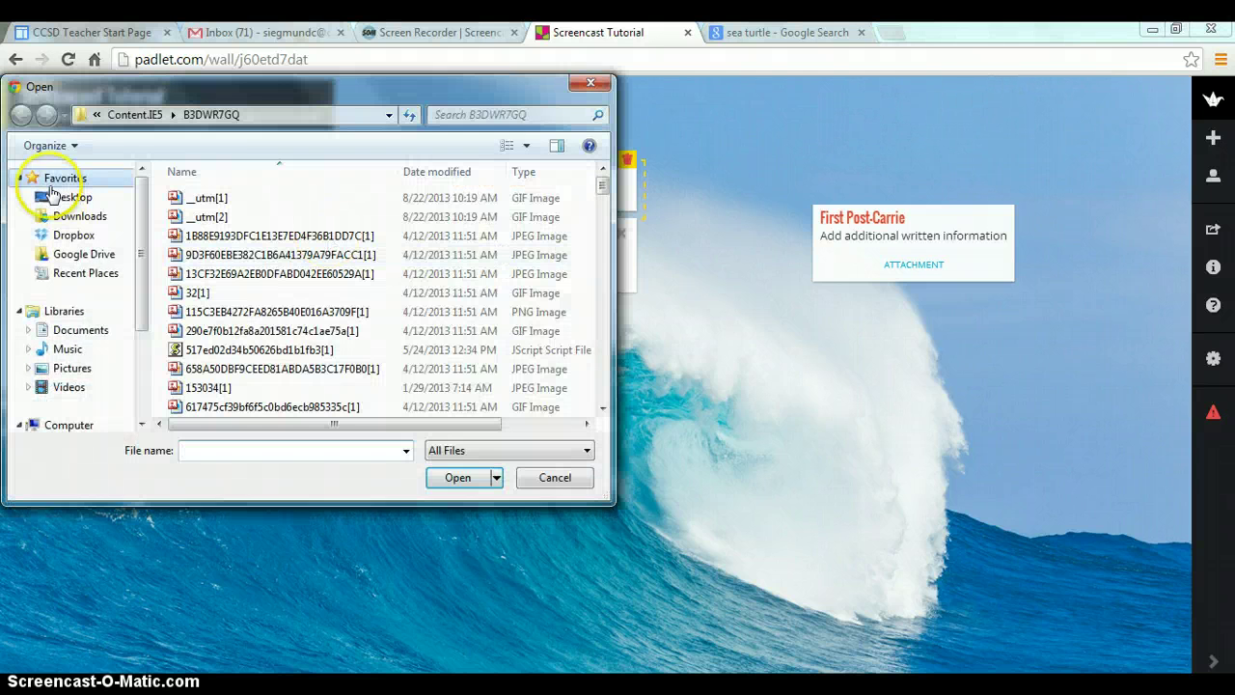
click(58, 197)
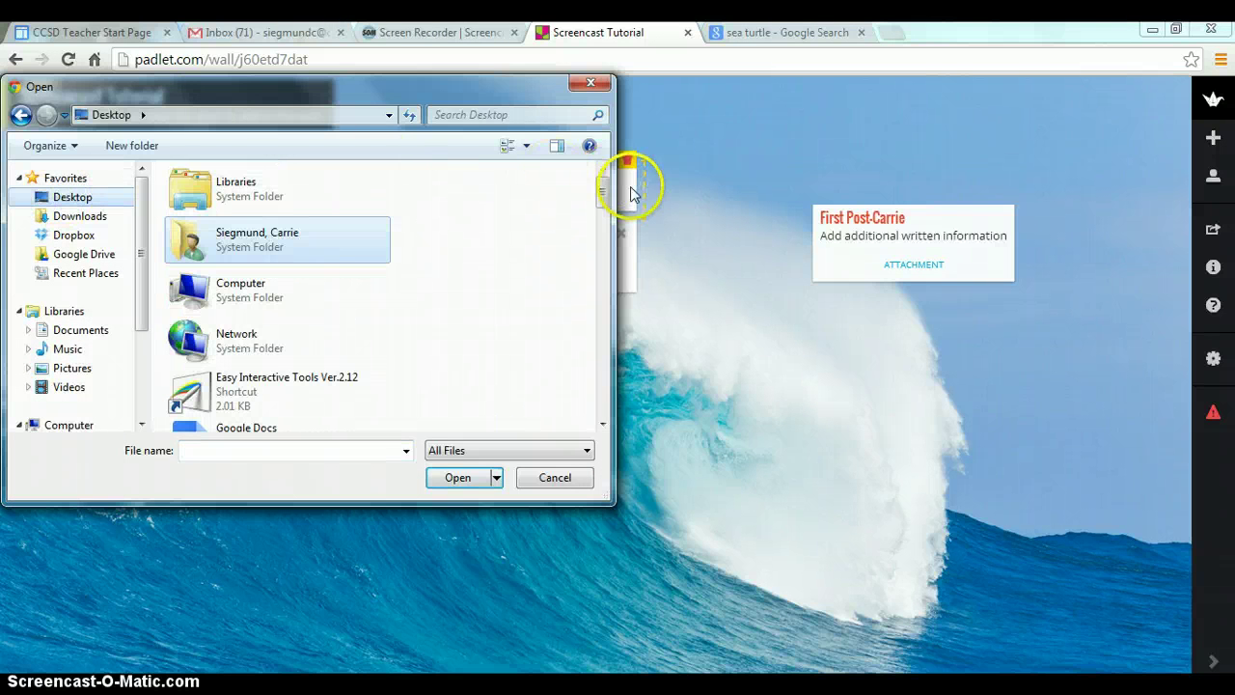
drag(603, 191, 604, 401)
double_click(295, 427)
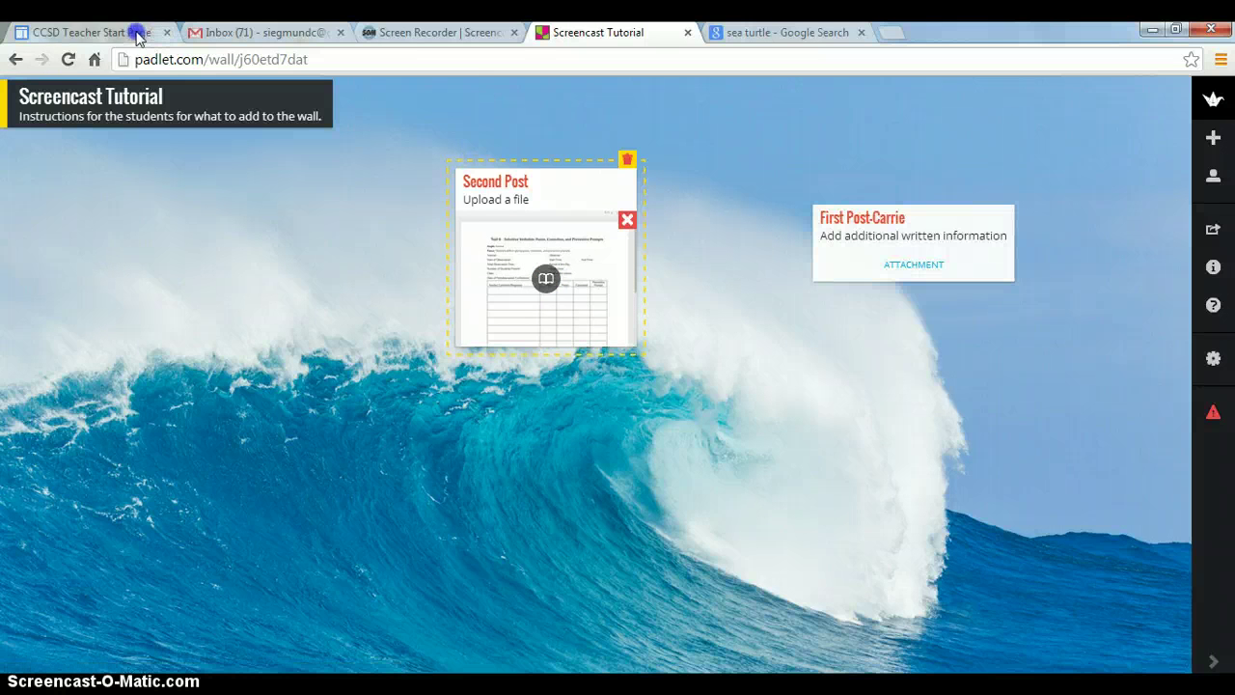
Reload the wall, remove First Post's attachment and reopen its web-link field
click(65, 59)
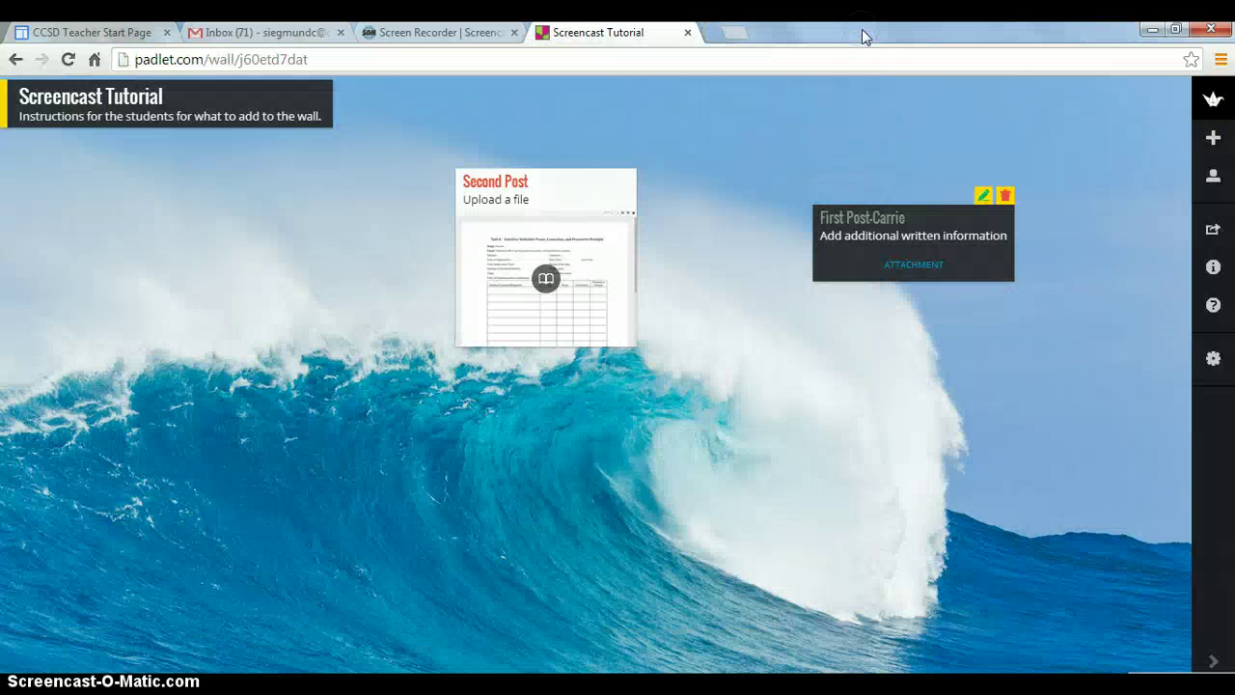
click(984, 198)
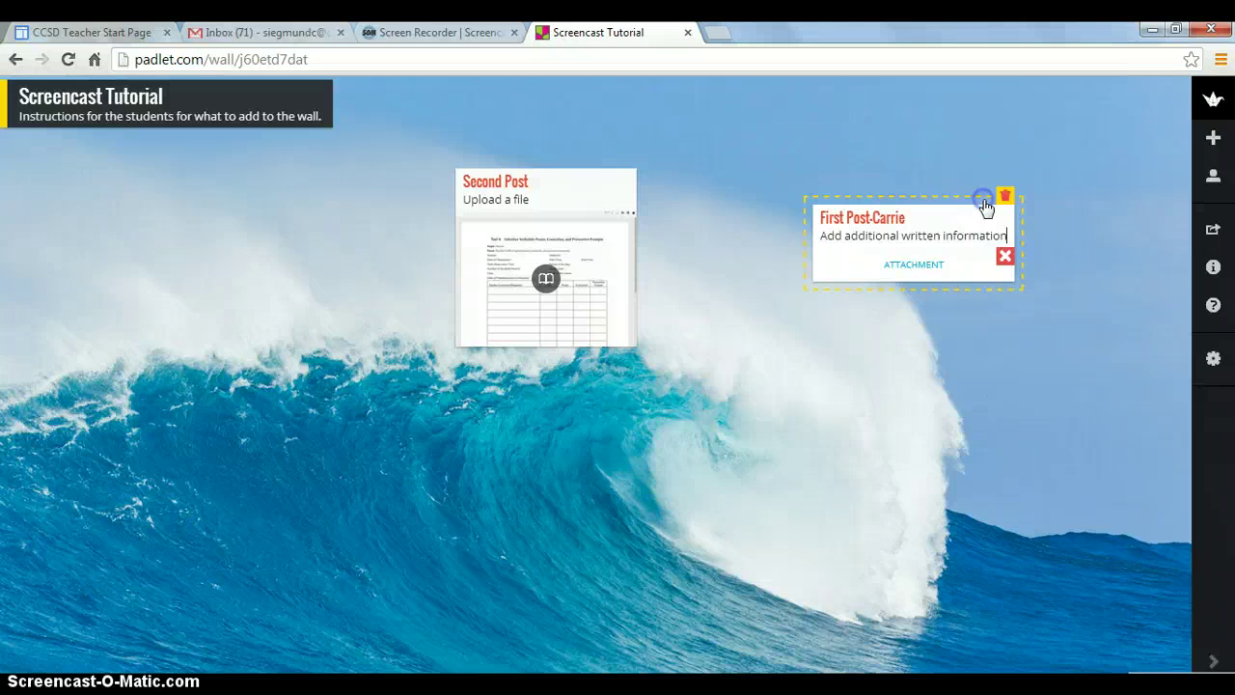
click(1005, 258)
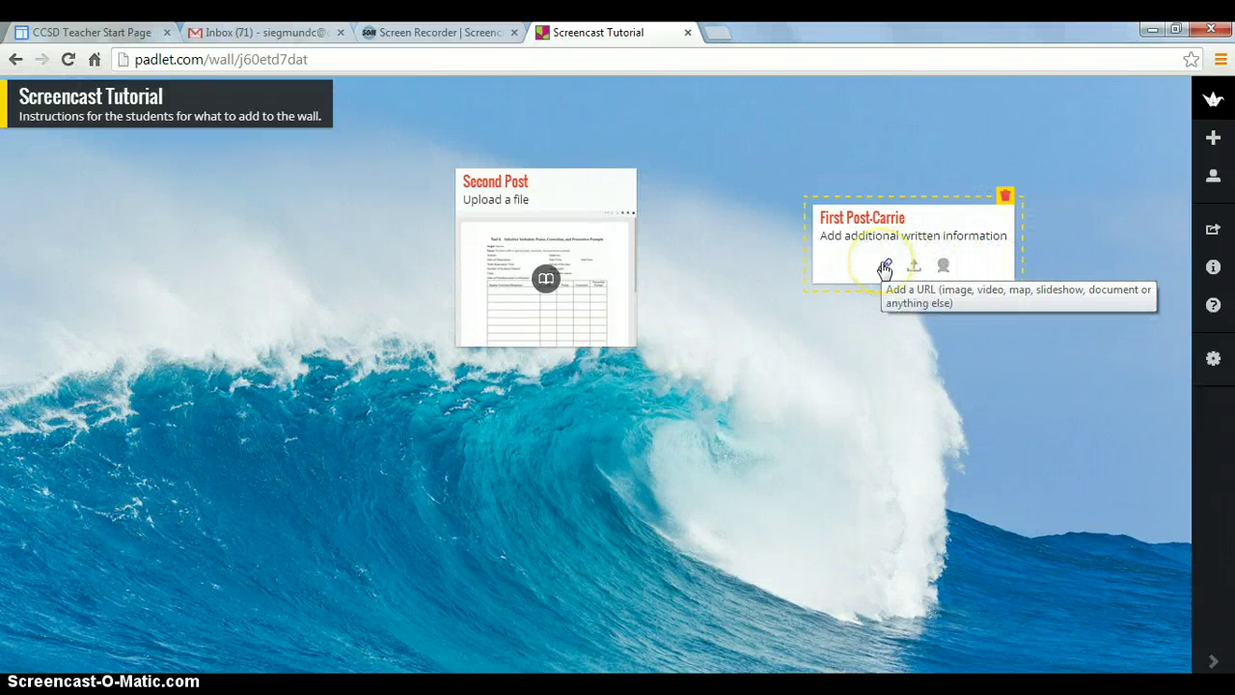
click(1011, 243)
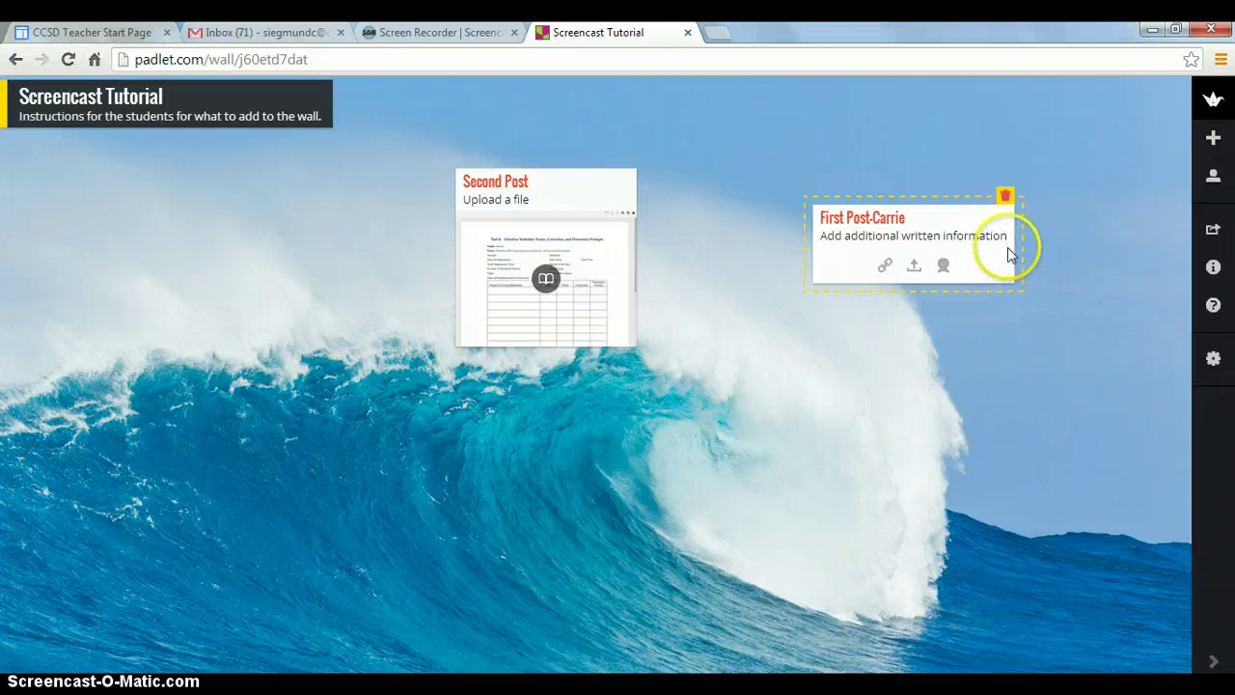
click(887, 268)
click(888, 268)
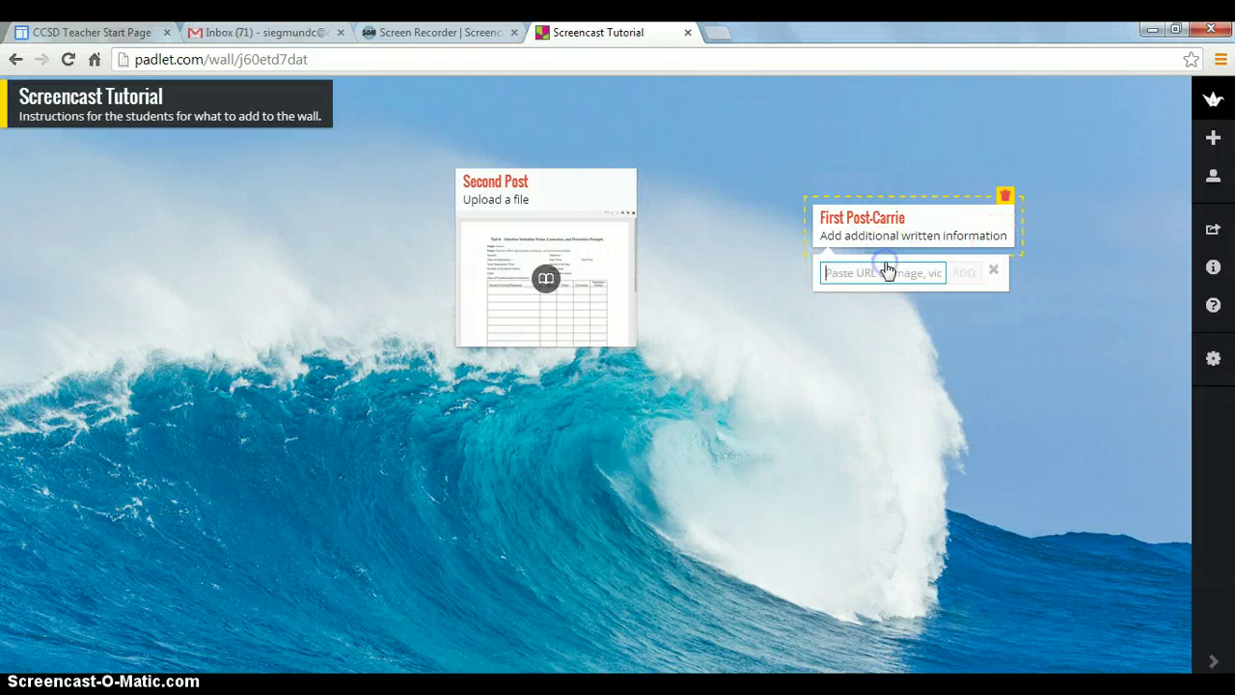
In a new tab, search Google Images for 'sea turtle'
click(722, 36)
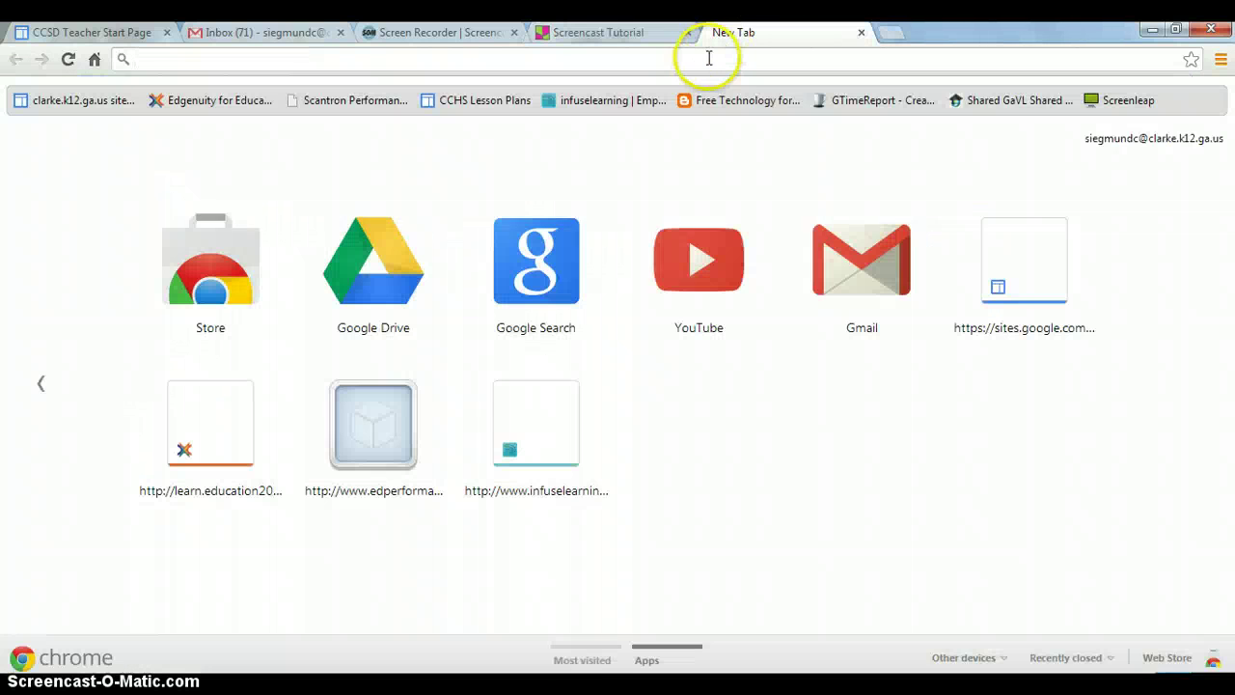
text(sea)
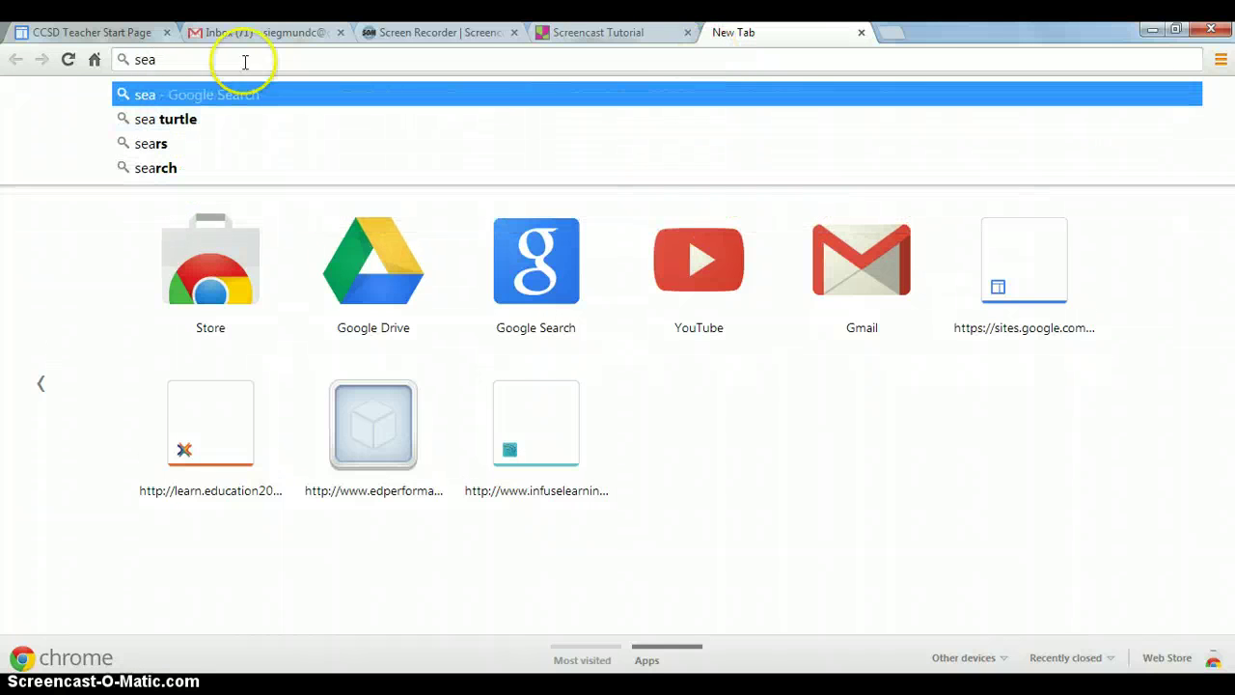
click(183, 120)
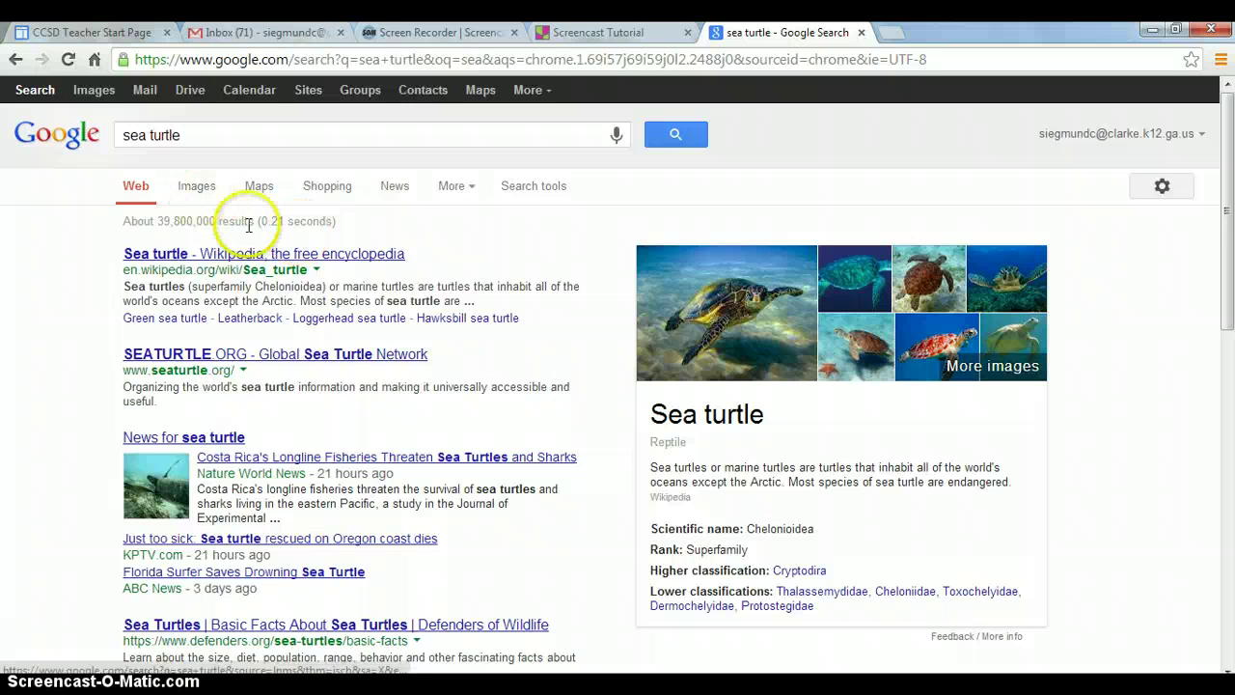
click(196, 185)
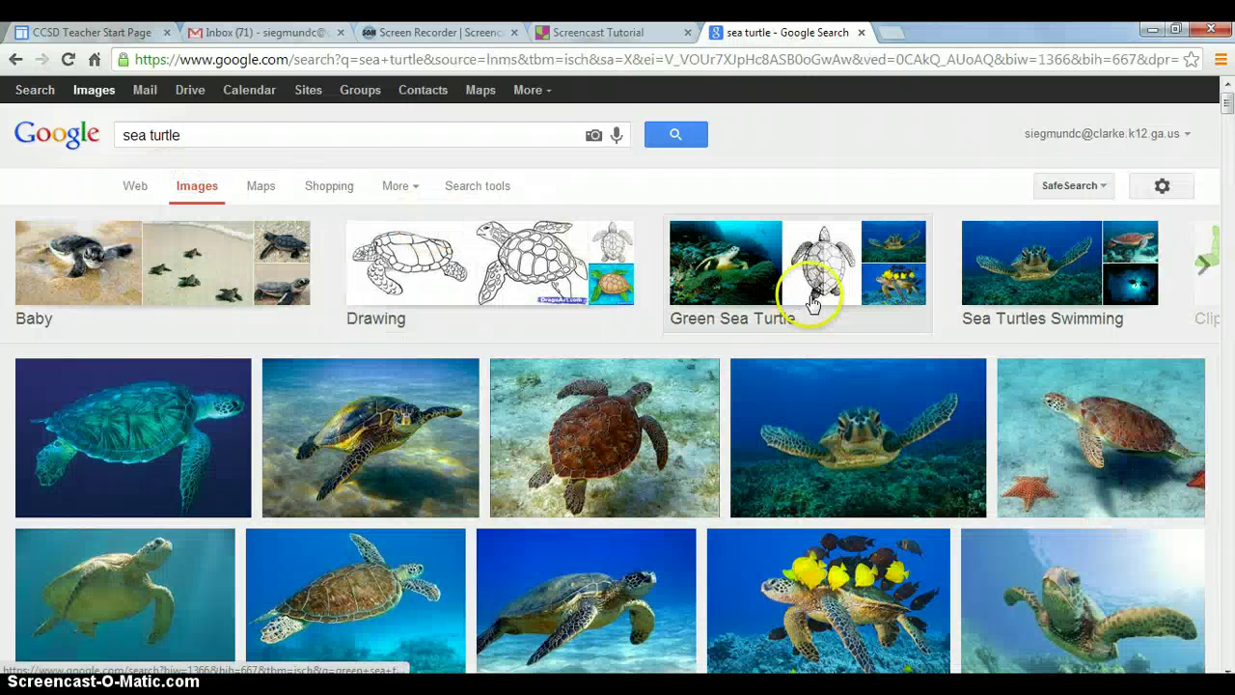
Copy the image URL of the turtle surrounded by yellow fish from its SeaPics page
click(838, 621)
click(523, 433)
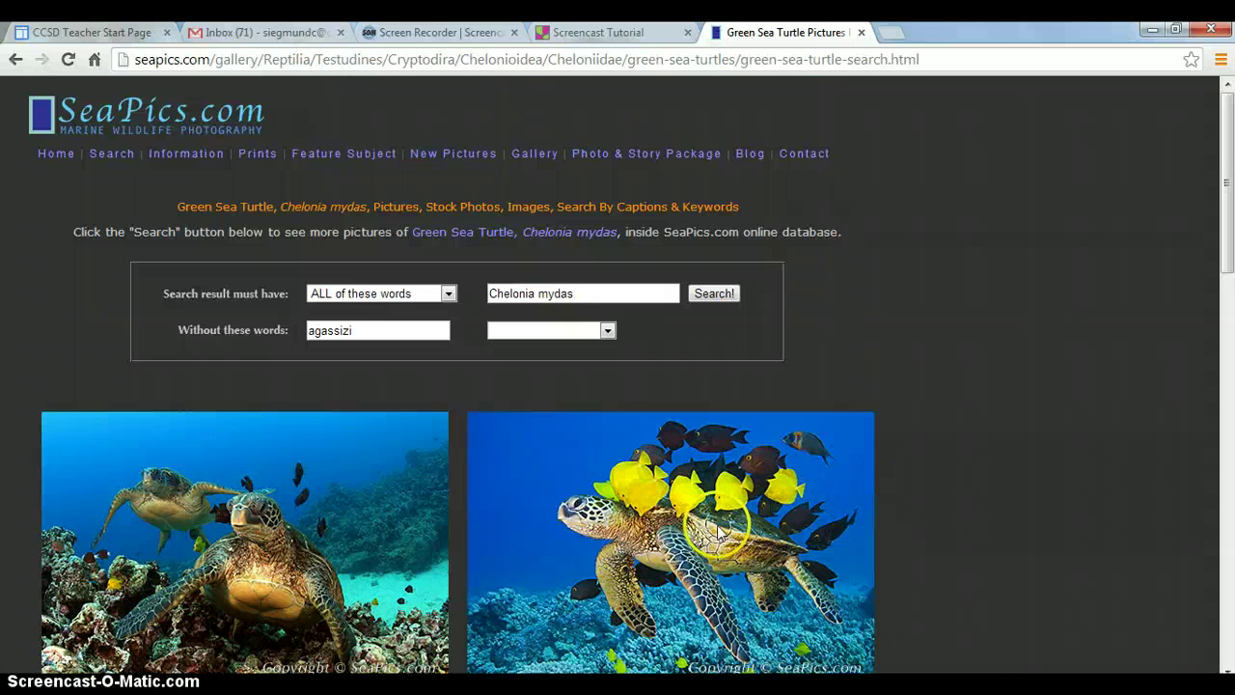
right_click(718, 529)
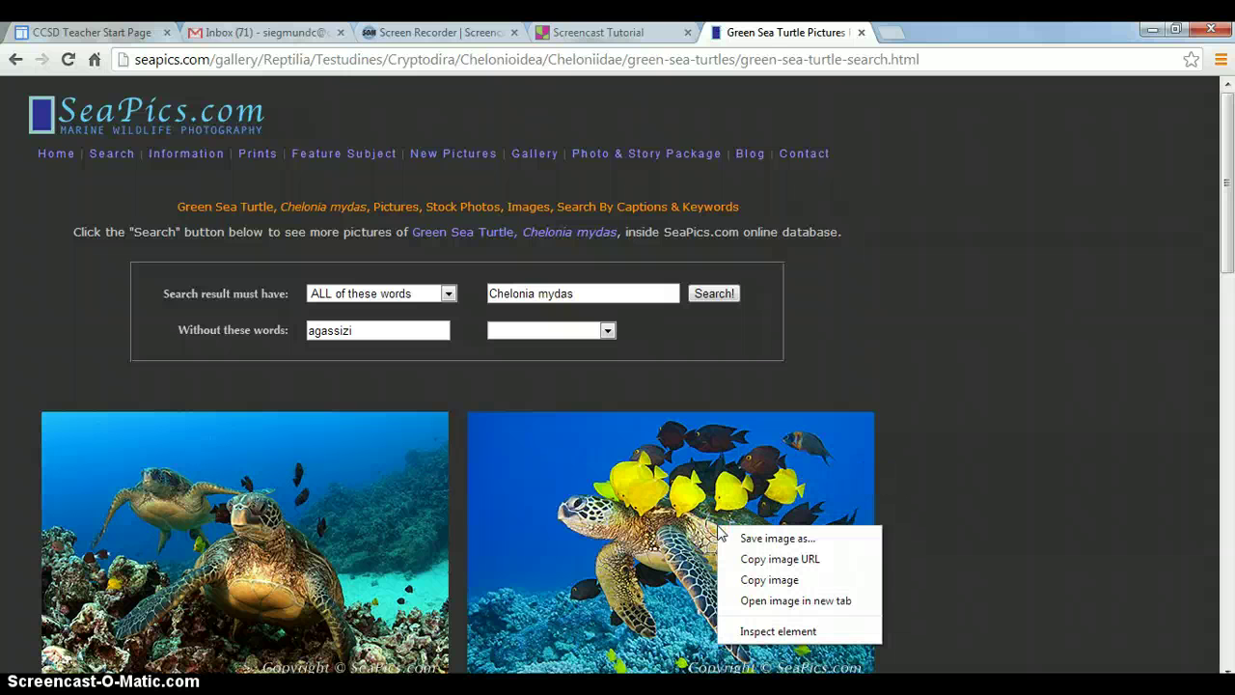
click(774, 568)
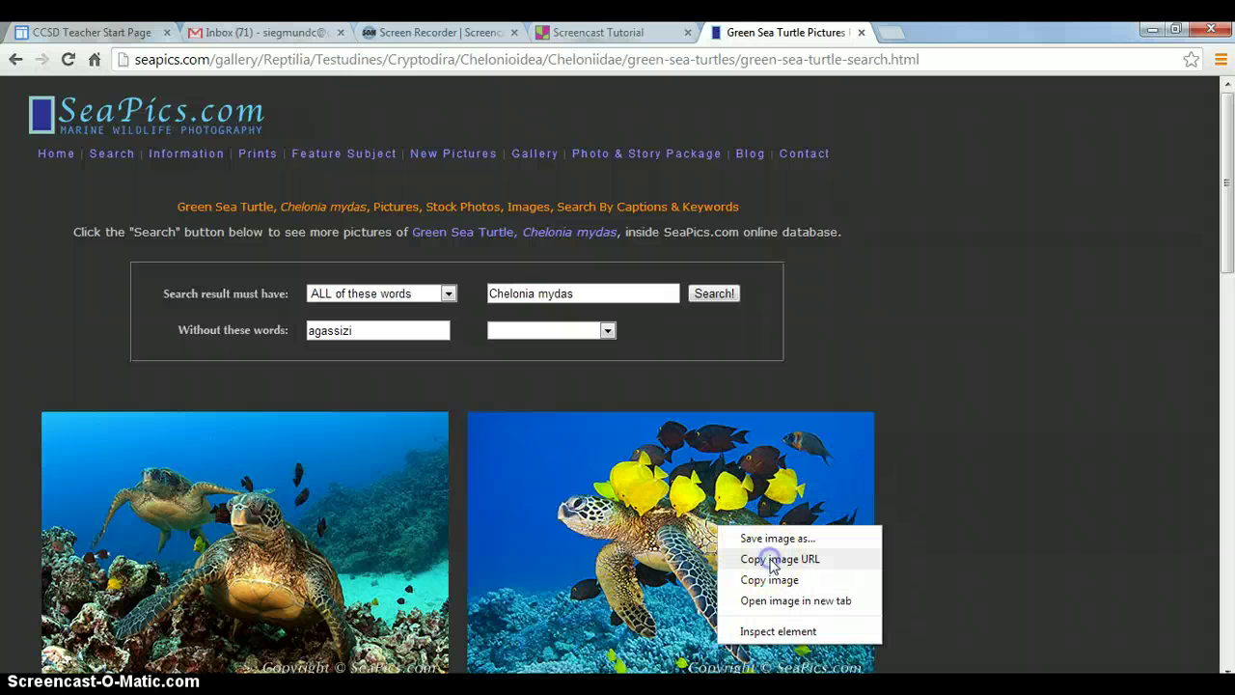
Paste the yellow-fish turtle image URL into First Post-Carrie and add it
click(622, 37)
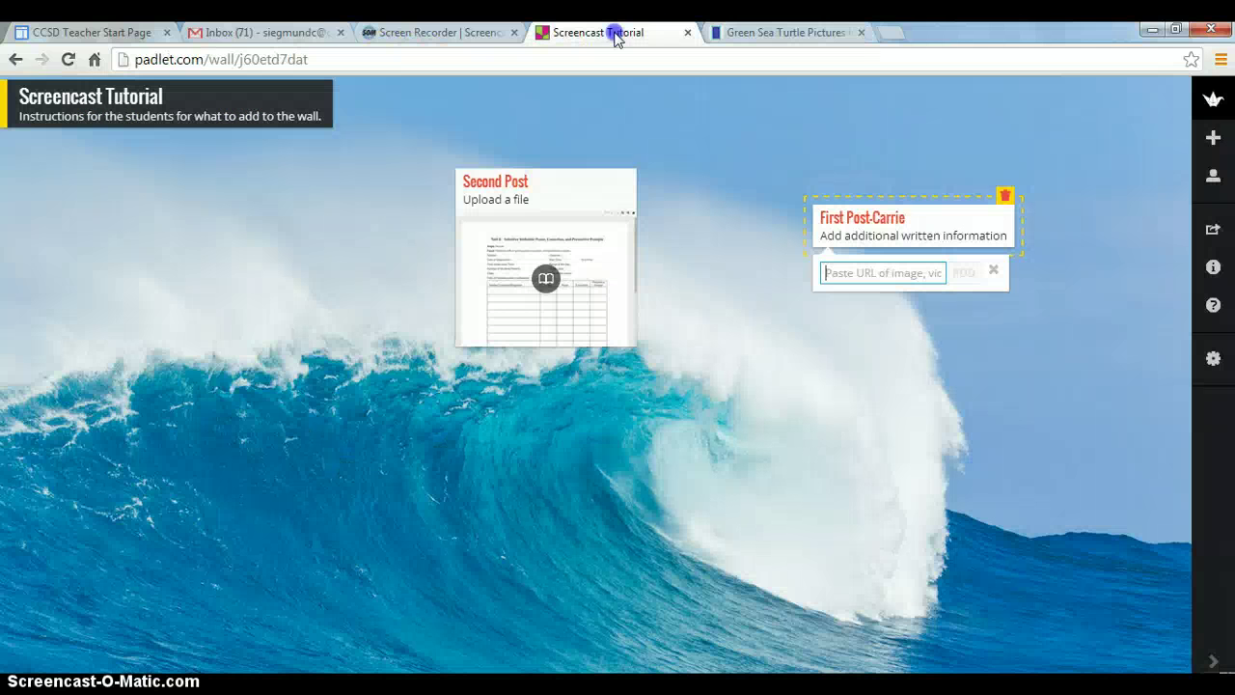
click(840, 273)
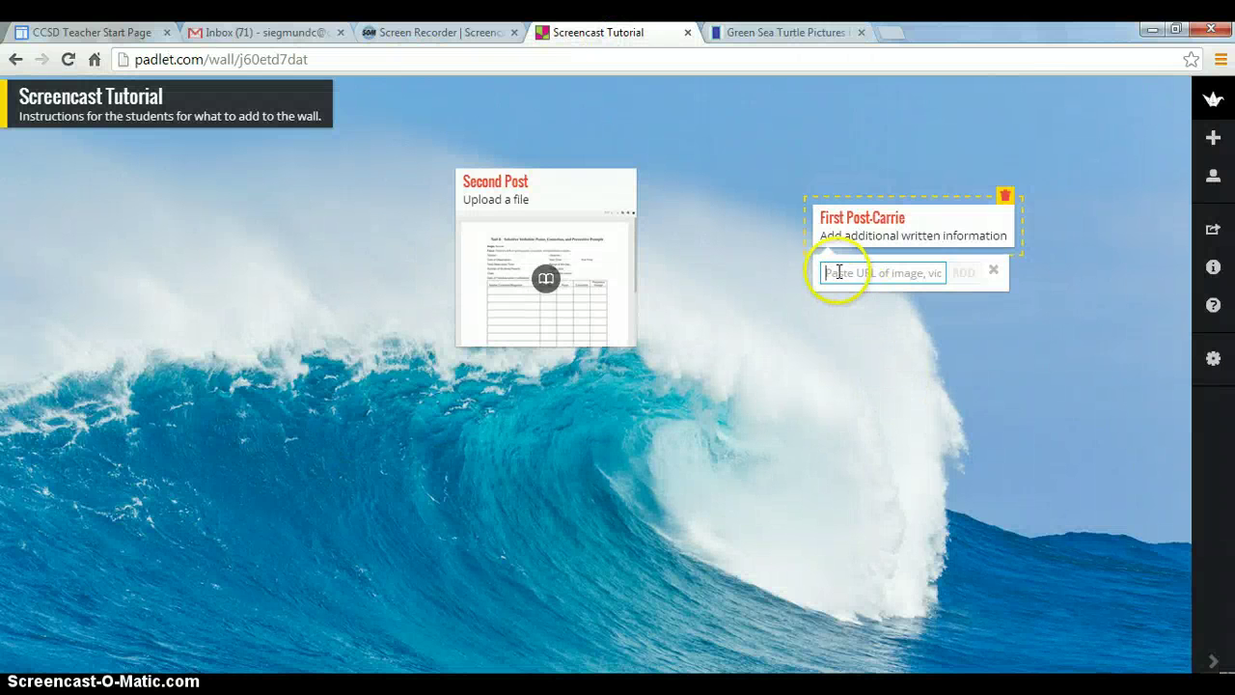
key(ctrl+v)
click(789, 459)
click(772, 446)
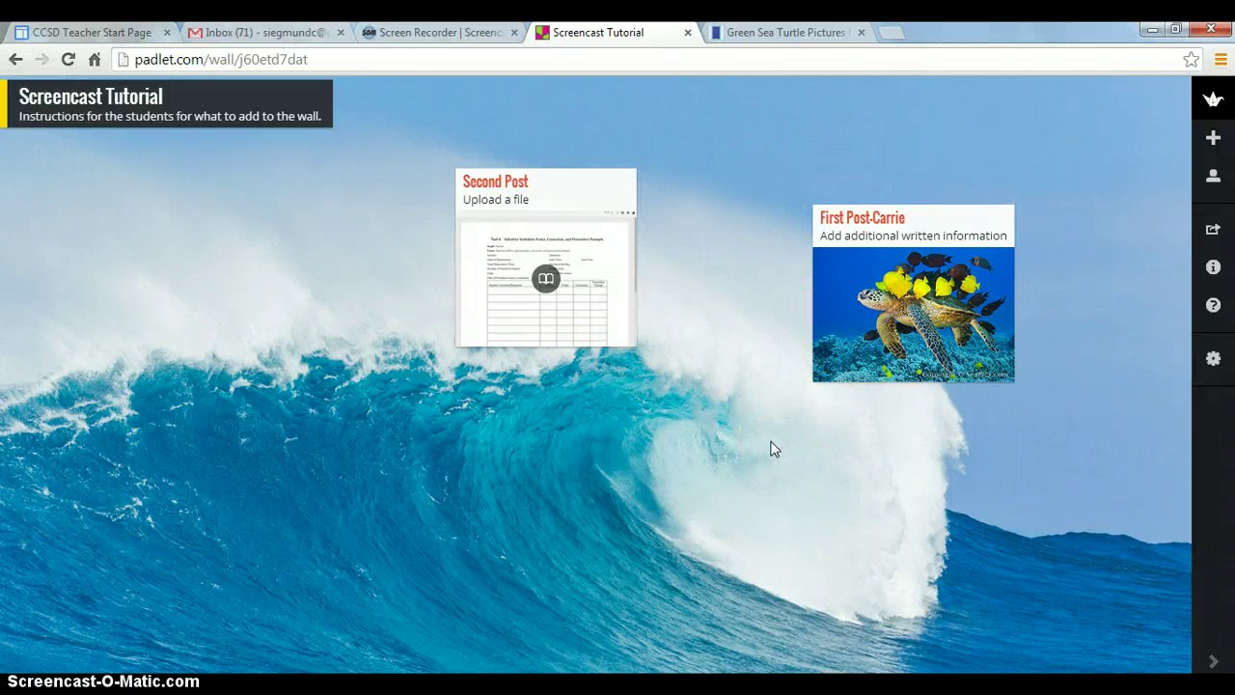
Enlarge Second Post, move it to the wall's left side, and view First Post full-size
mouse_move(581, 193)
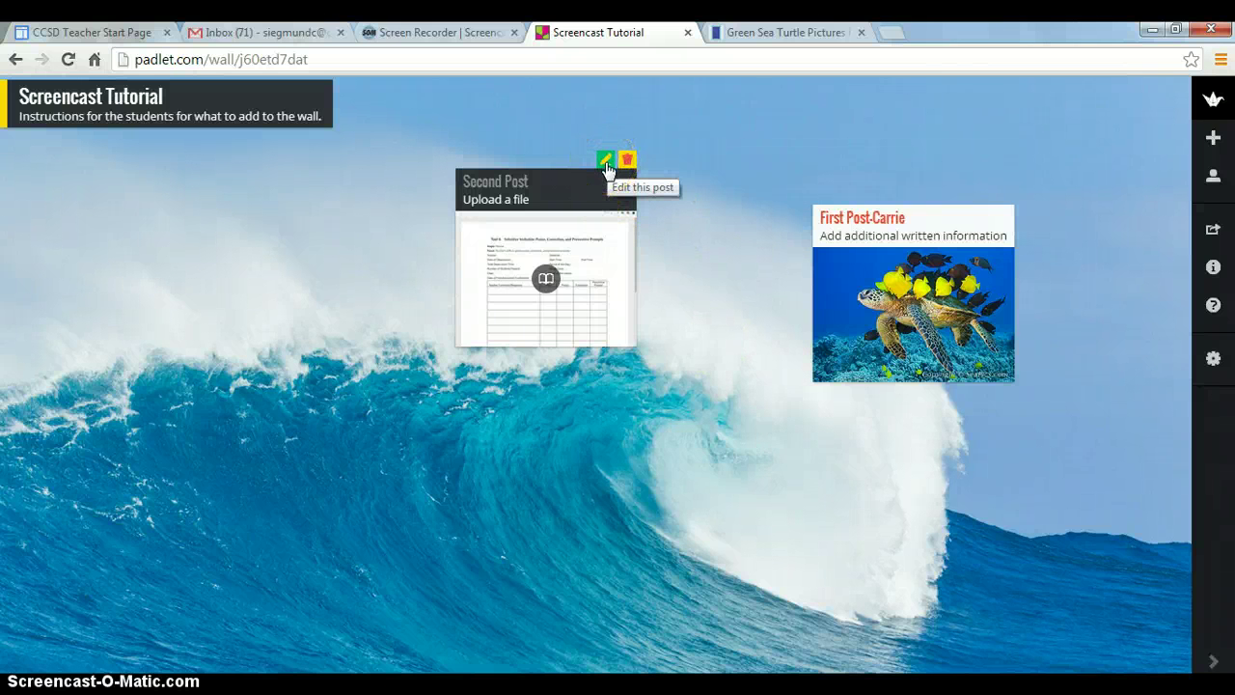
click(606, 161)
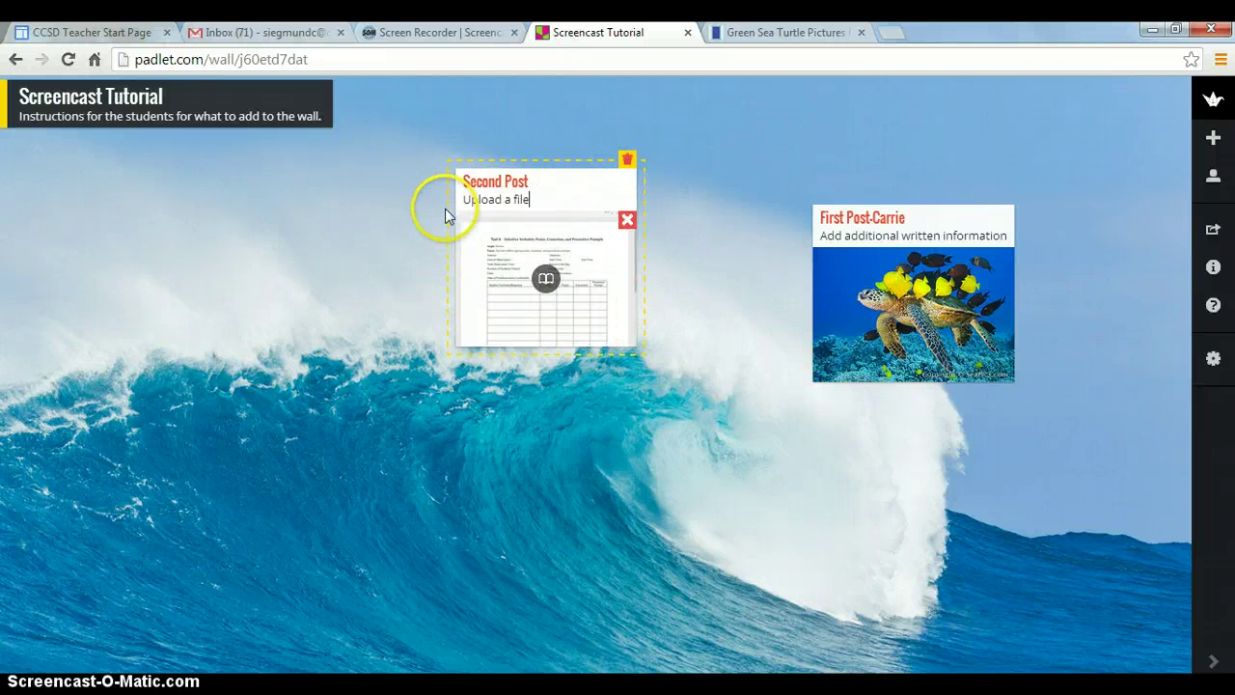
drag(637, 344, 775, 373)
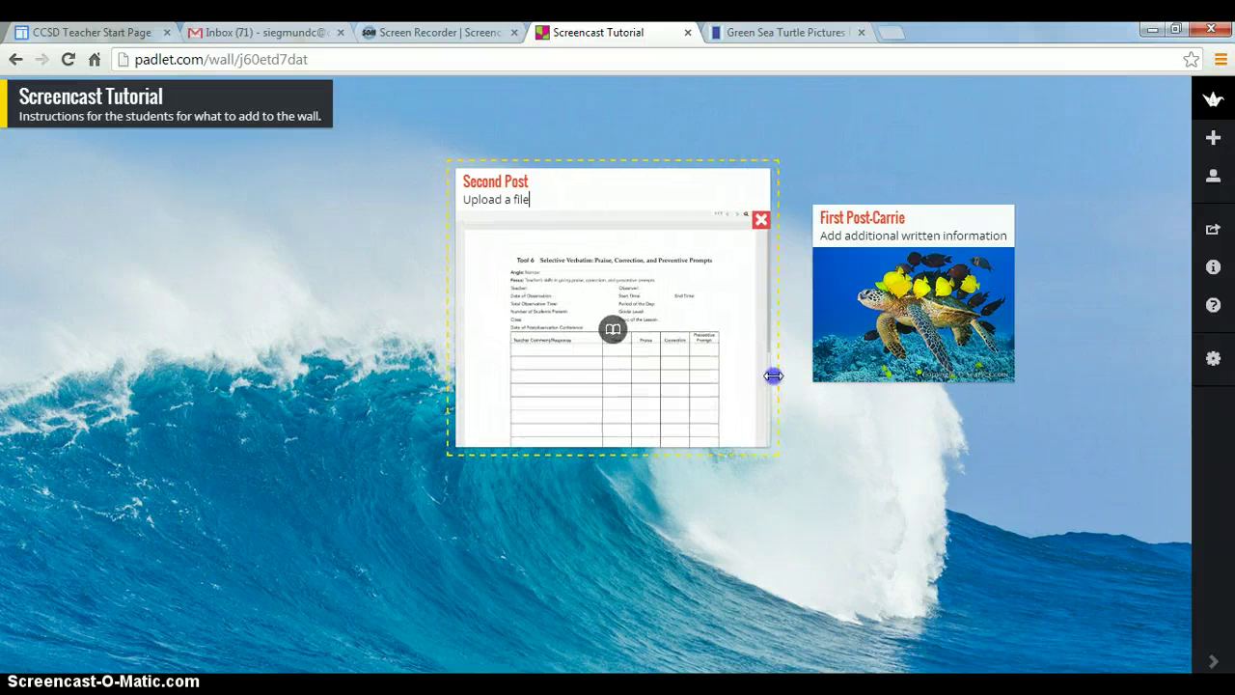
drag(450, 256, 114, 318)
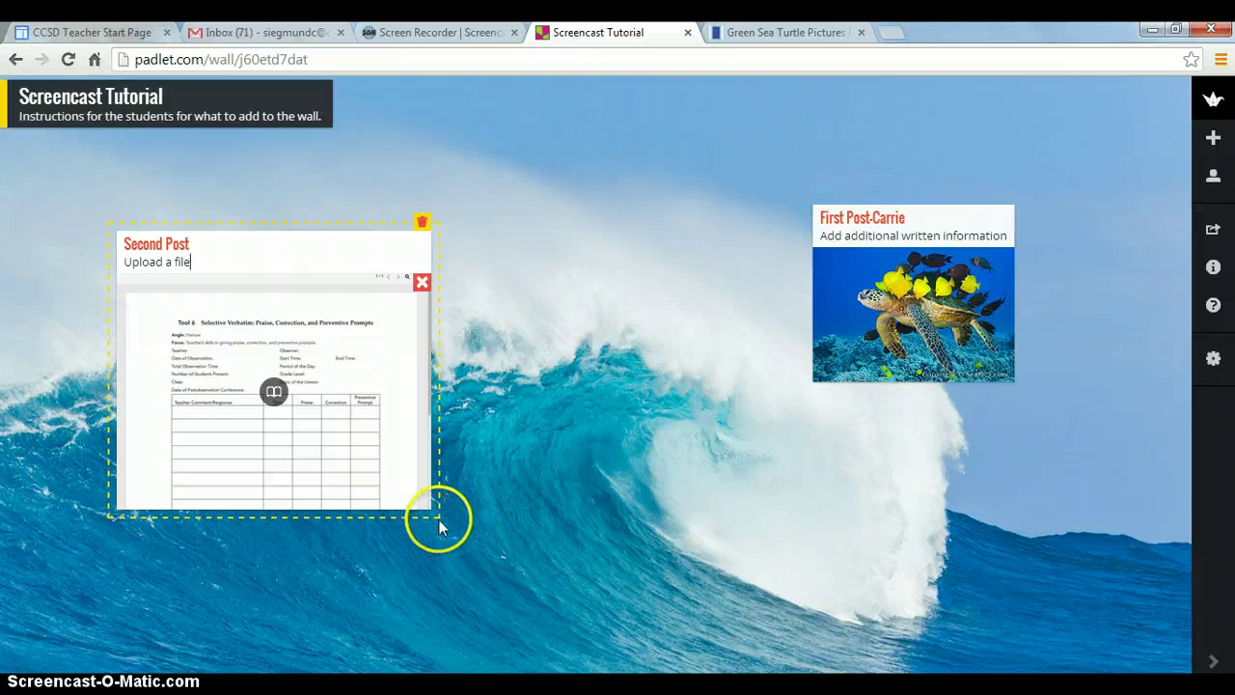
click(829, 323)
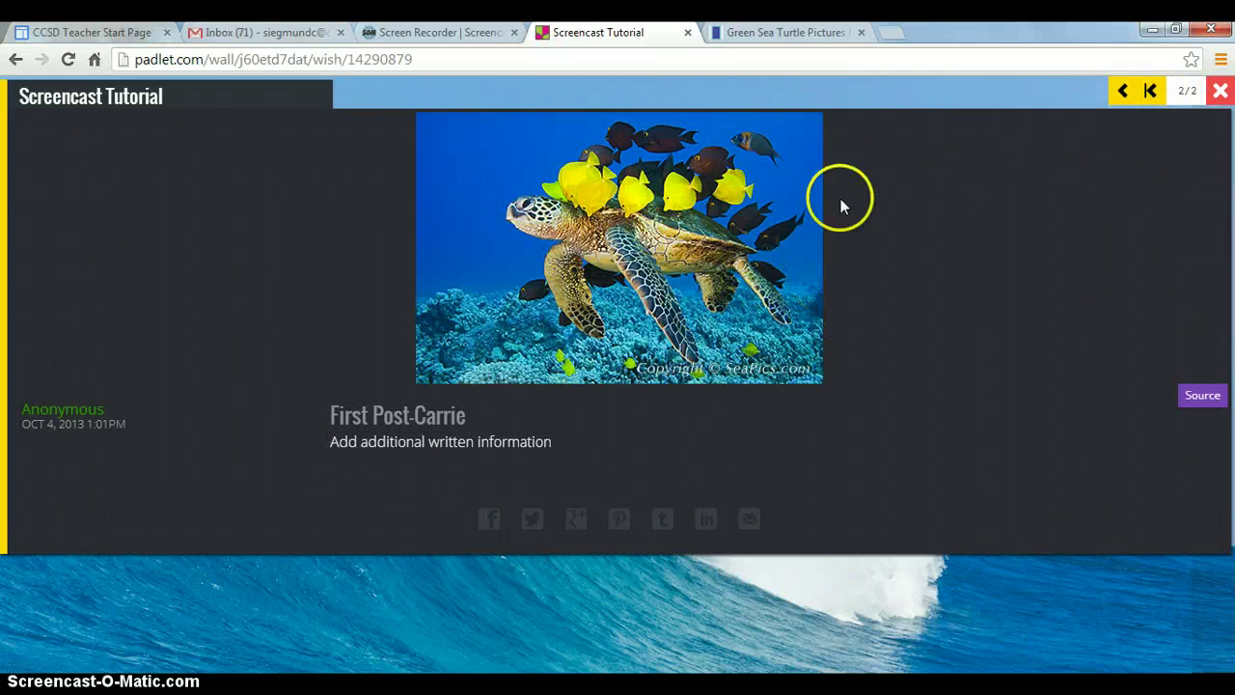
Enlarge First Post-Carrie with its turtle picture and drag it to the wall's top centre
click(1220, 92)
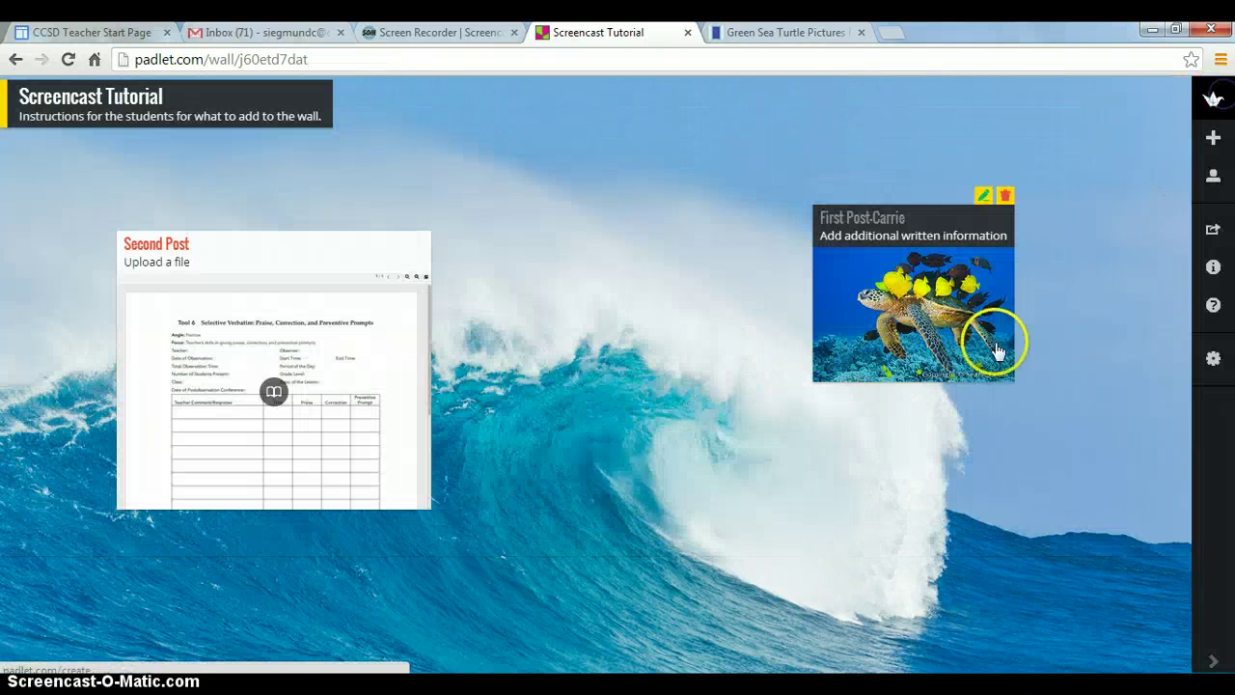
click(984, 197)
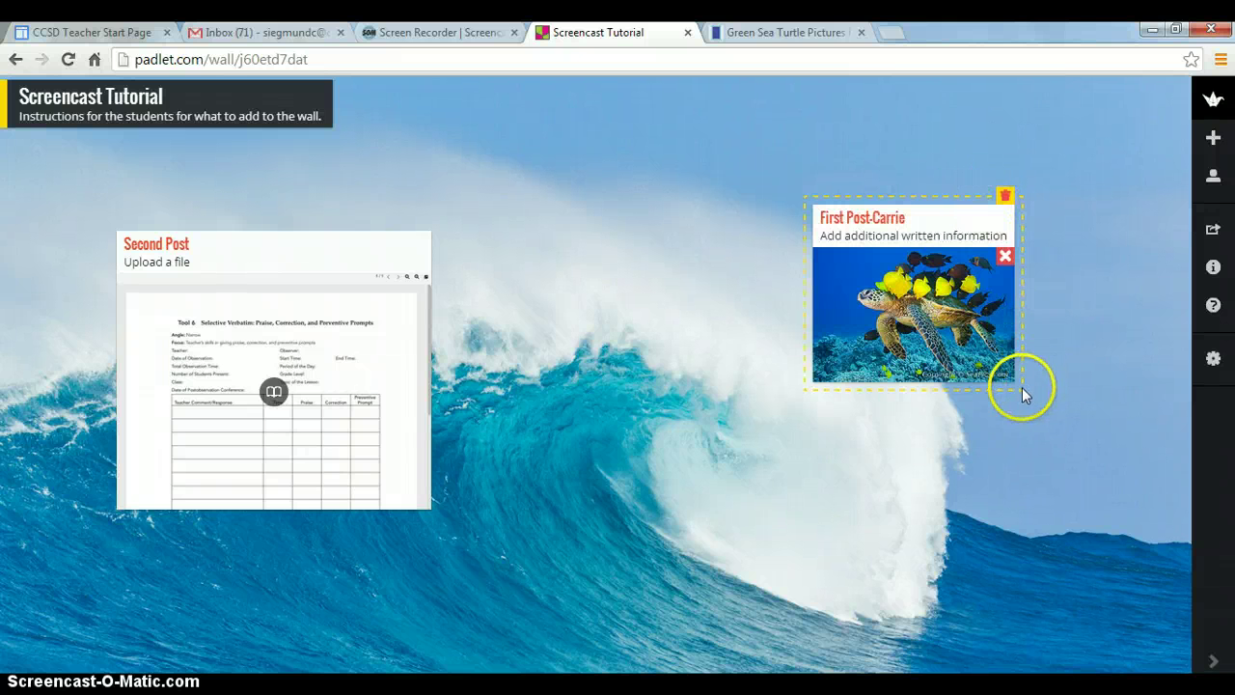
drag(1022, 388, 1056, 407)
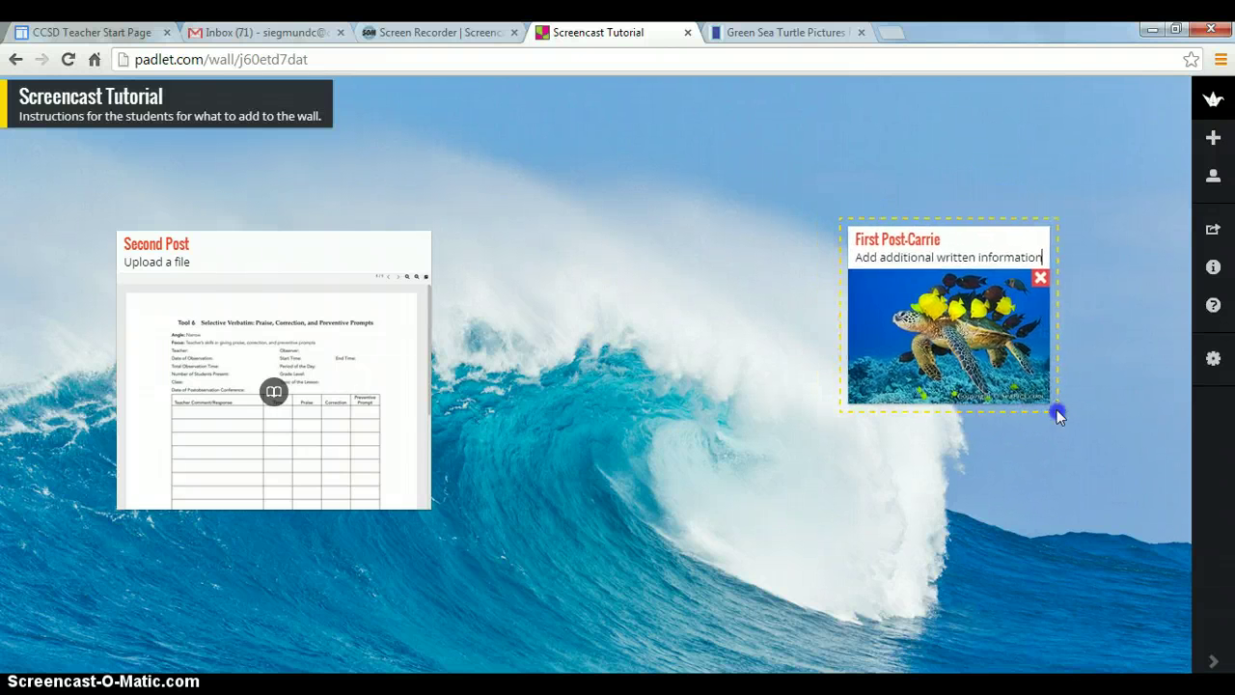
drag(1052, 397, 1189, 434)
click(734, 461)
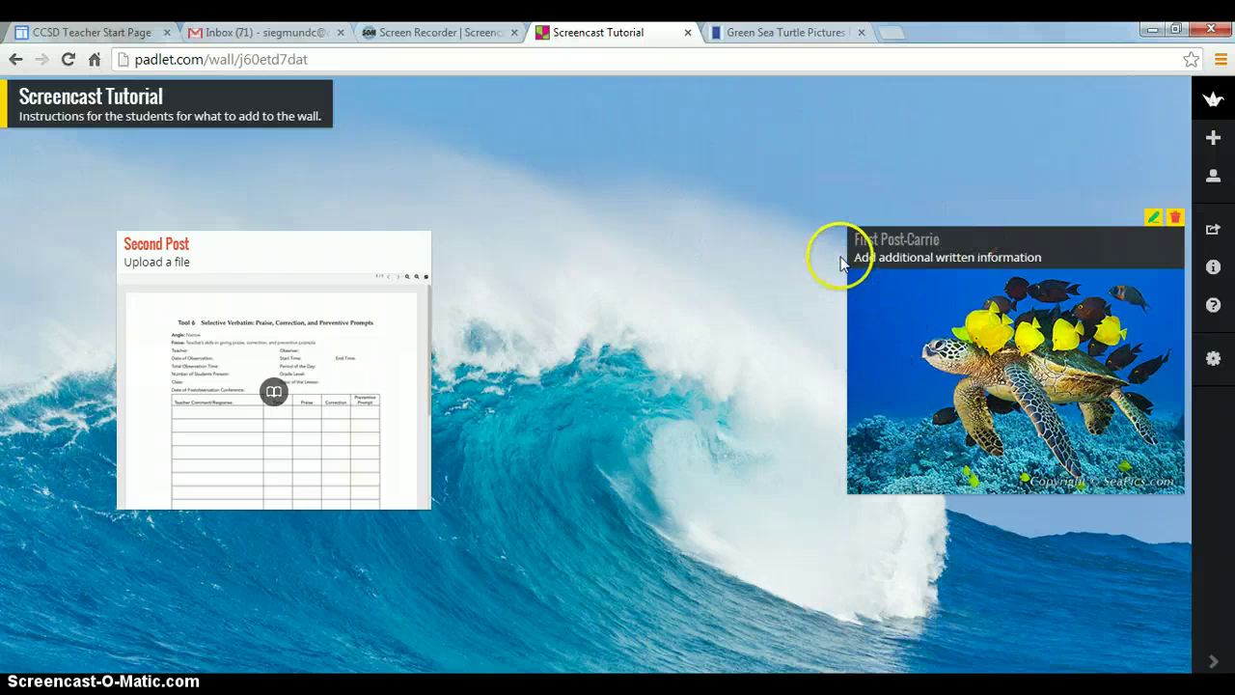
drag(846, 260, 457, 145)
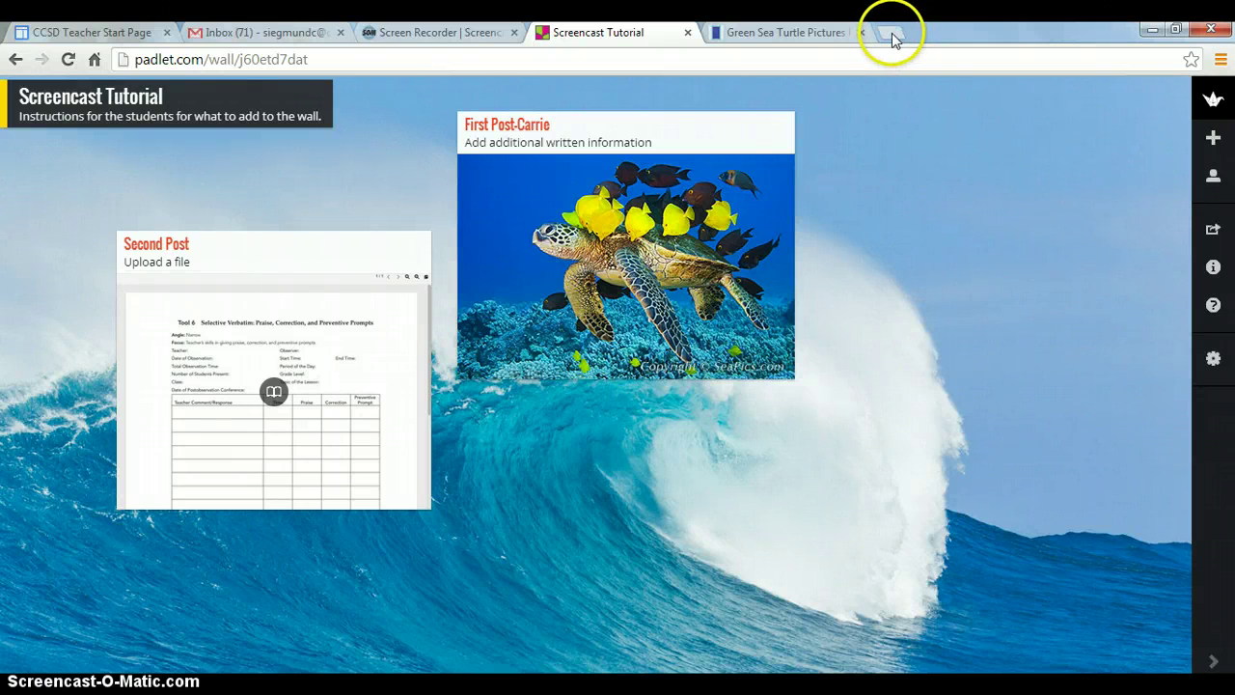
Add a post titled 'Post 3' on the wall's right, then start a 'sea t' search in a new tab
double_click(978, 191)
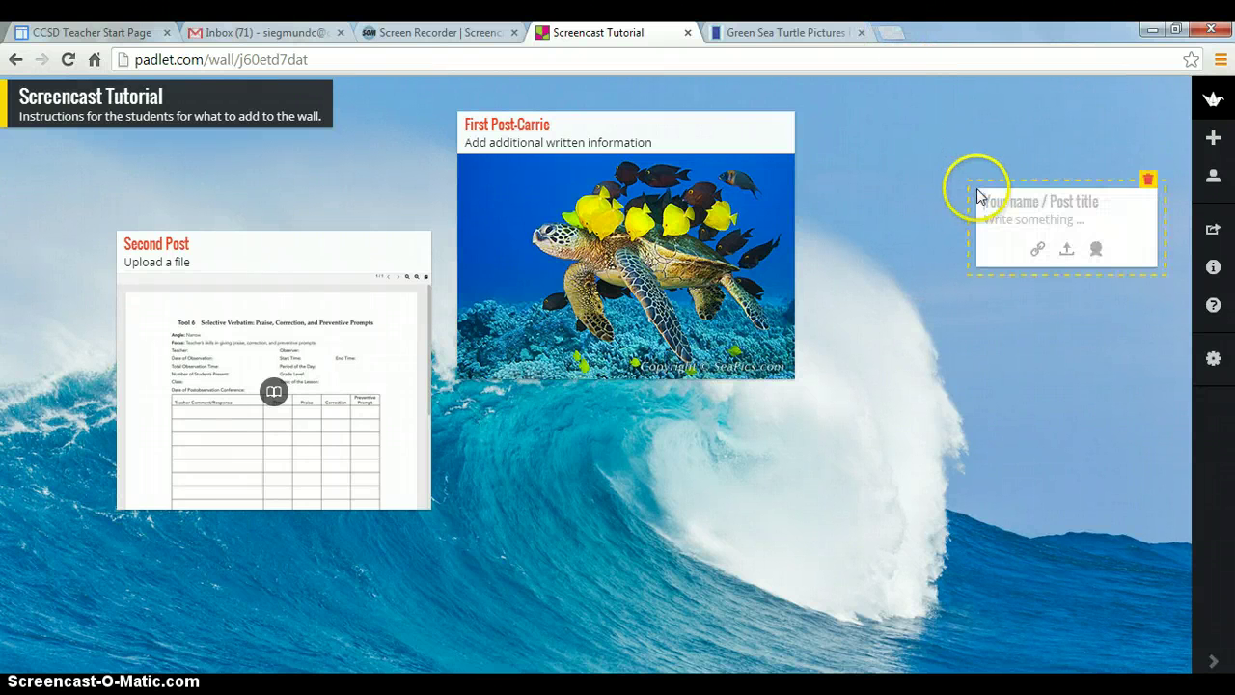
click(1016, 201)
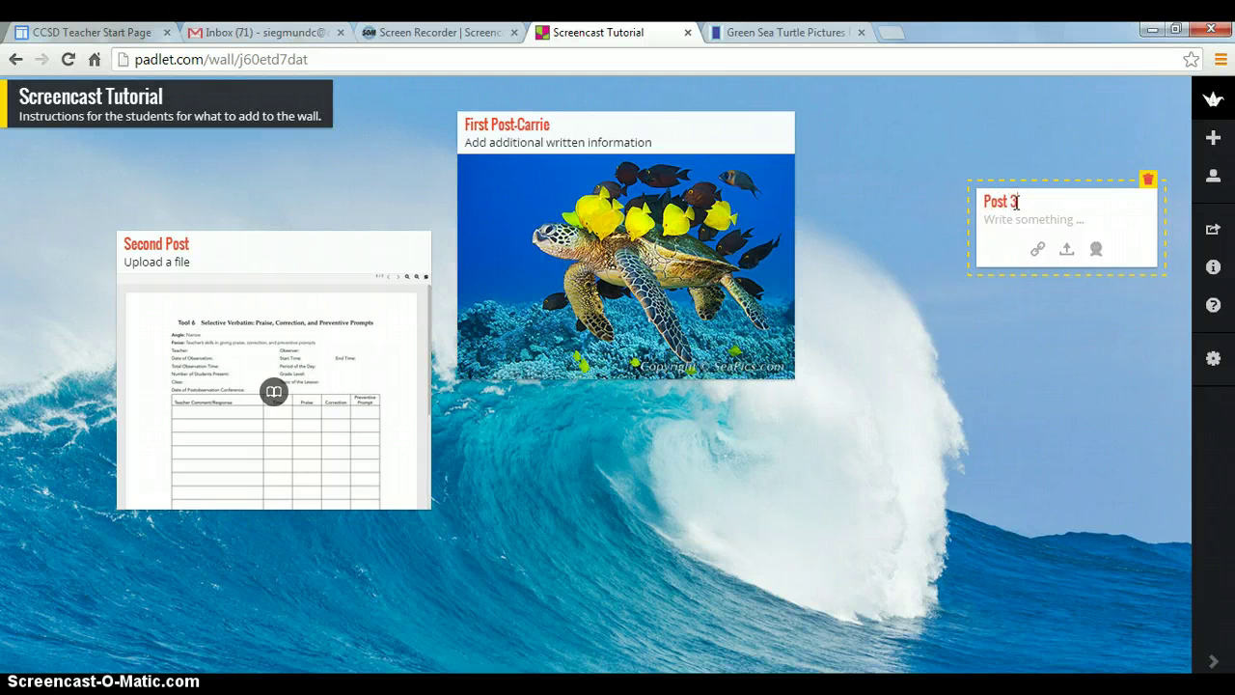
click(897, 35)
text(sea turtle)
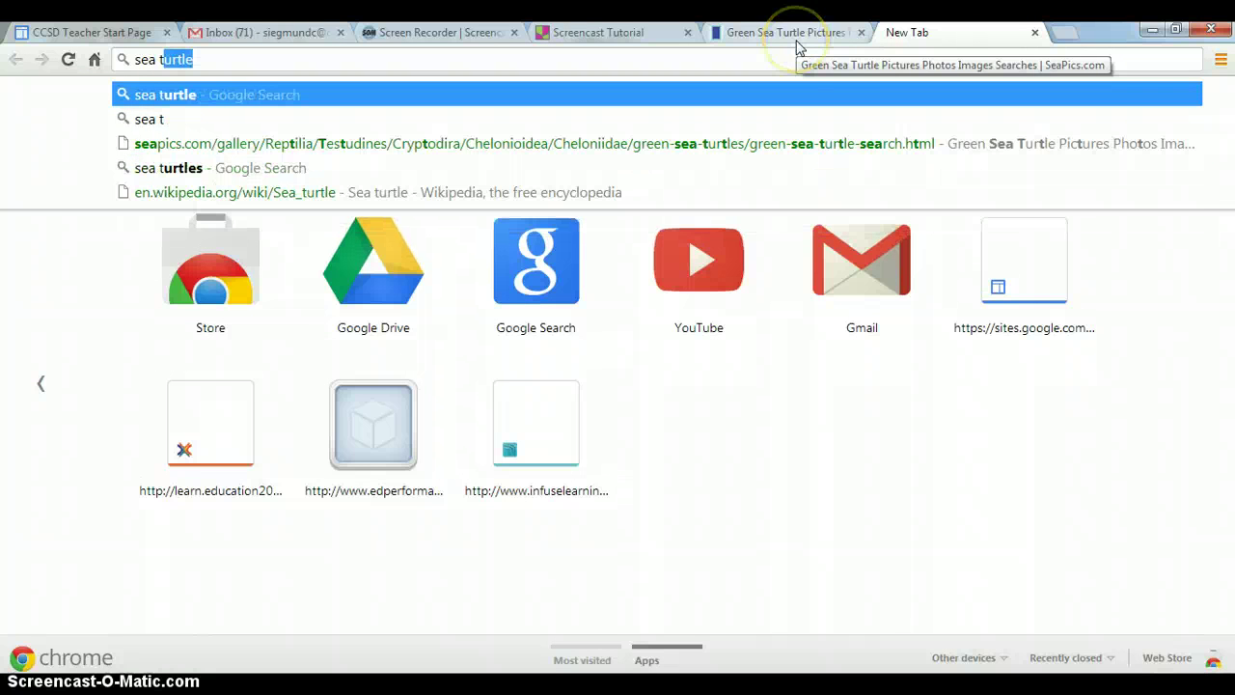
Search YouTube for 'sea turtel' and open the All About Sea Turtles video
click(673, 266)
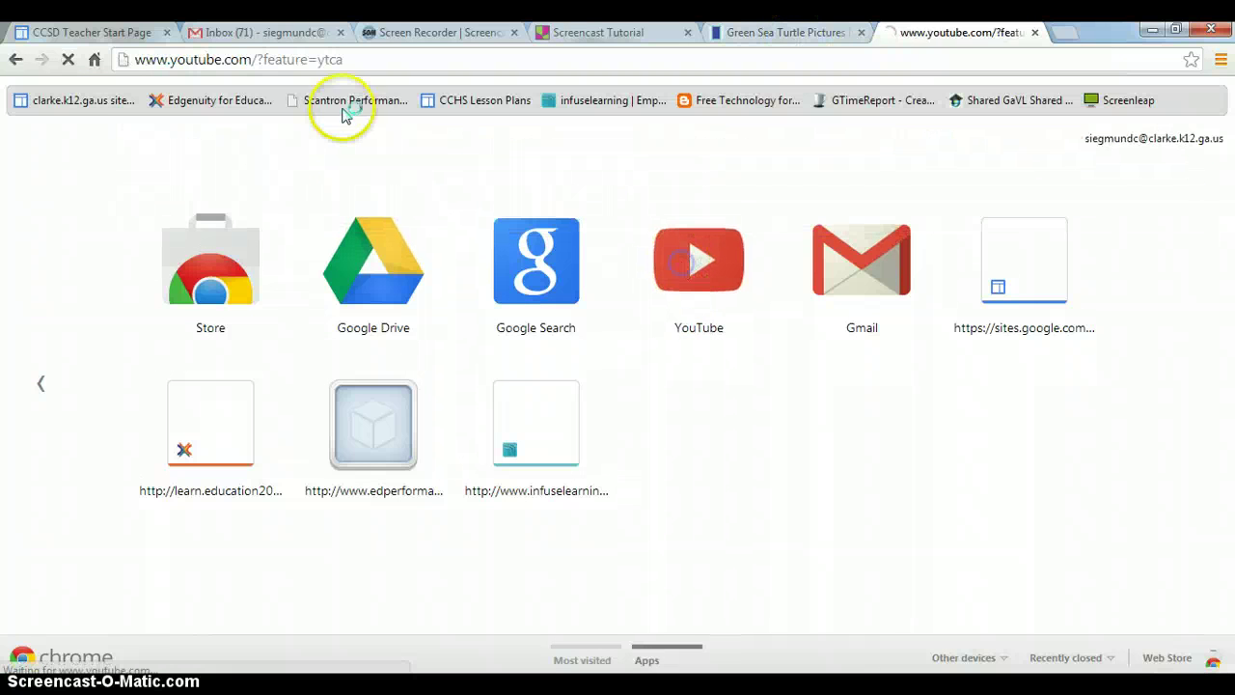
click(389, 100)
text(sea tur)
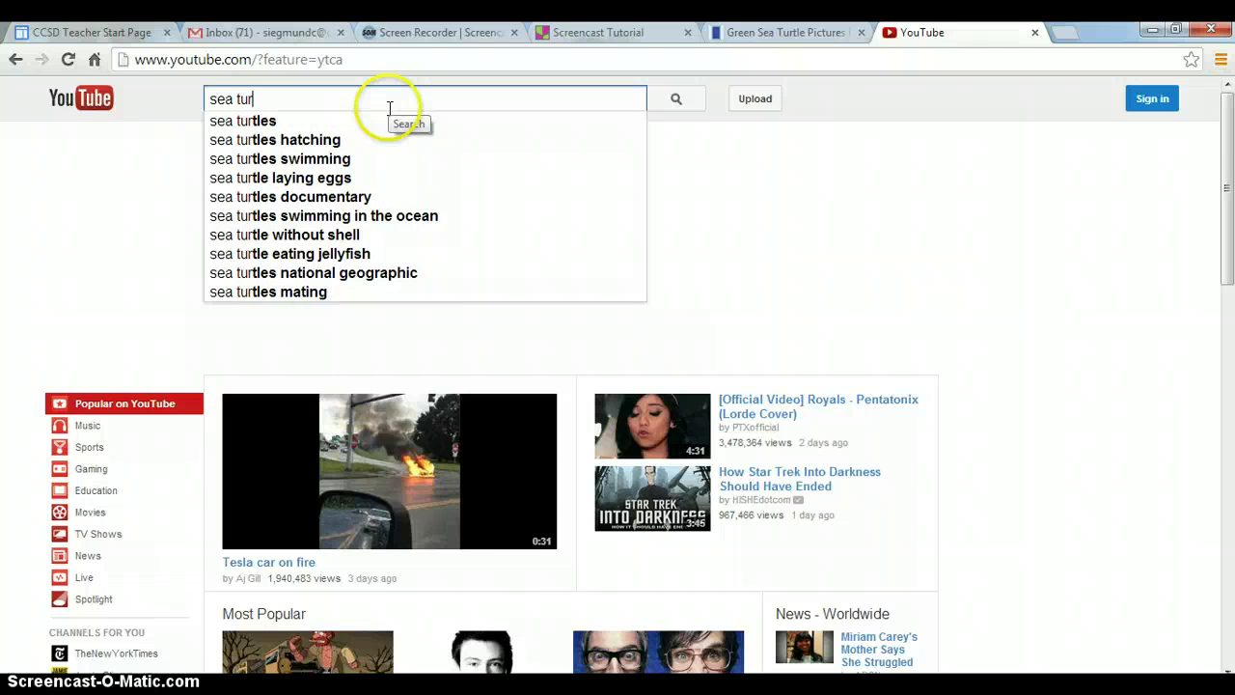
text(tel)
key(Return)
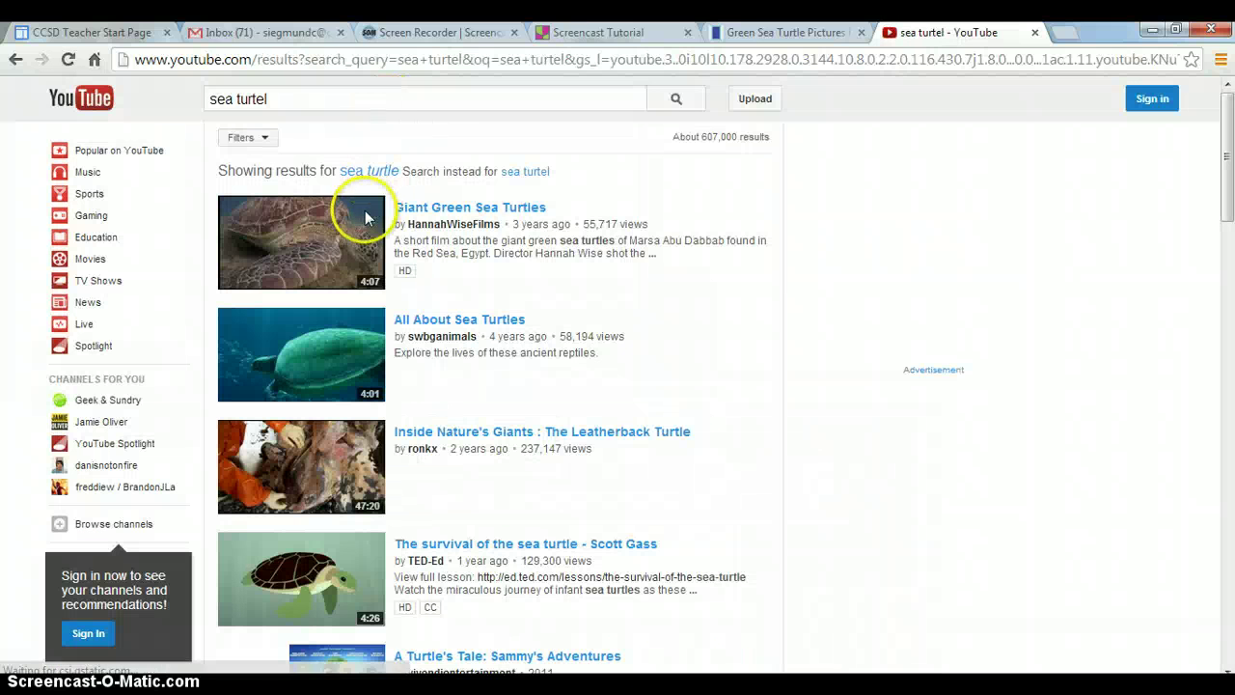
click(434, 326)
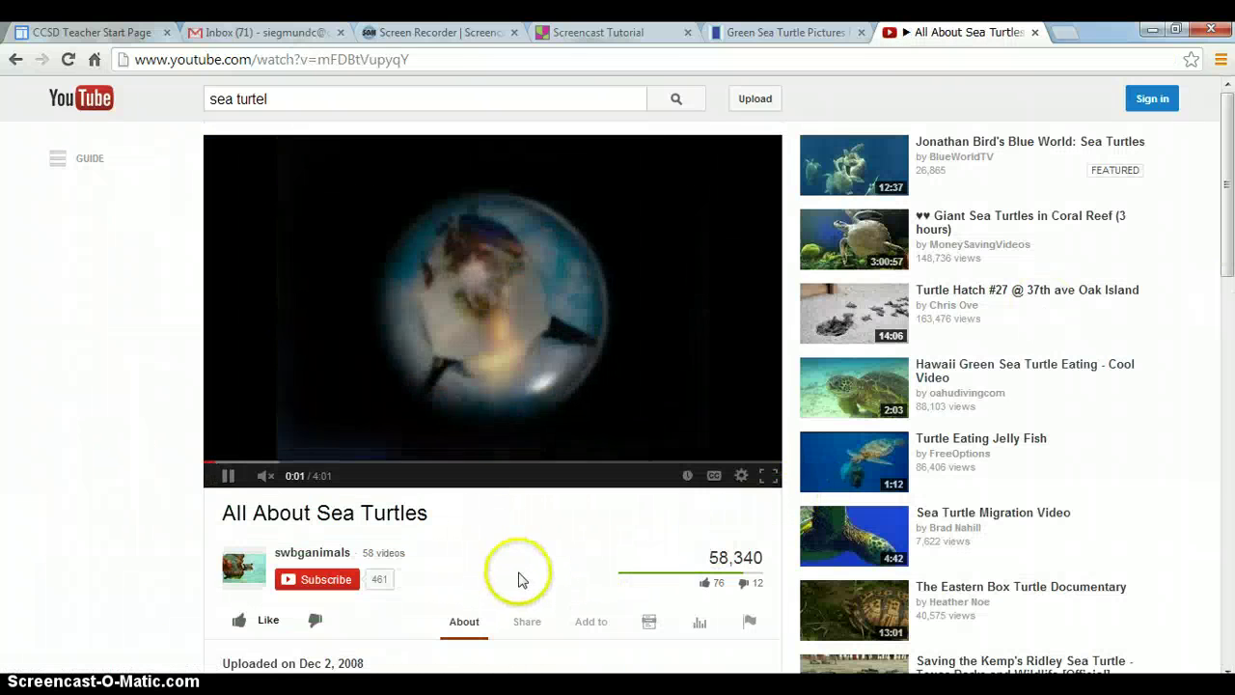
Show the video's share link, play then pause it, and return to the Padlet wall
click(527, 622)
drag(1223, 180, 1229, 286)
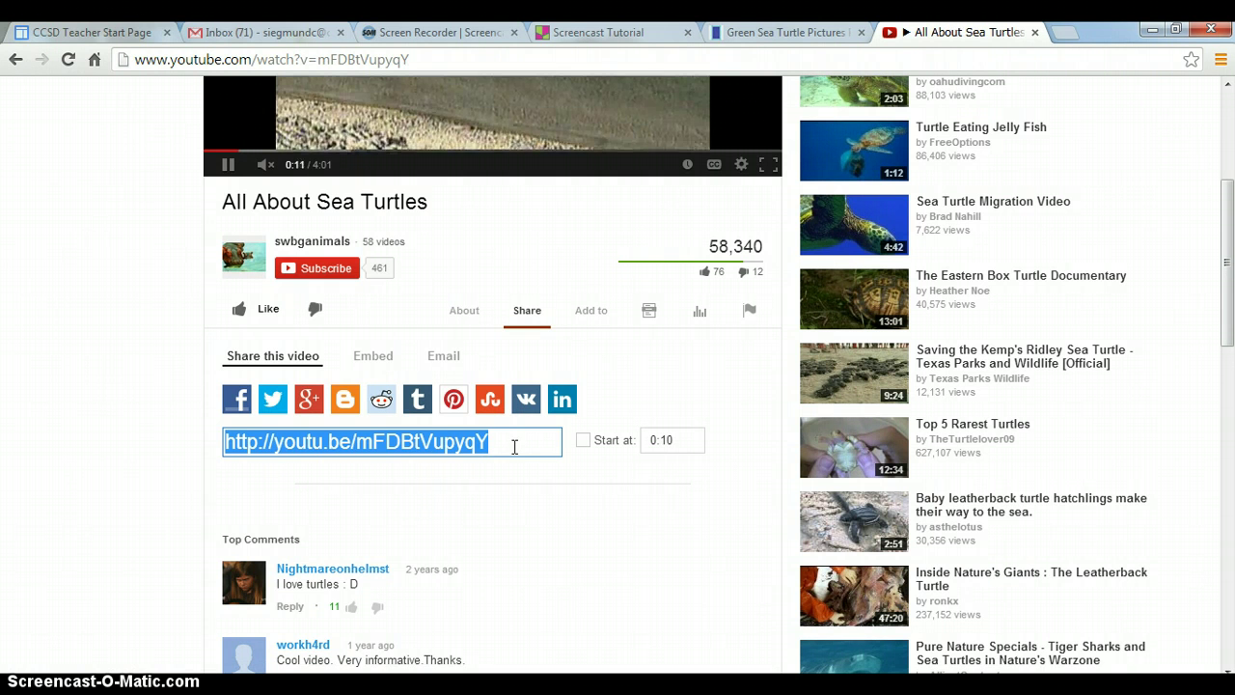
click(253, 174)
click(229, 165)
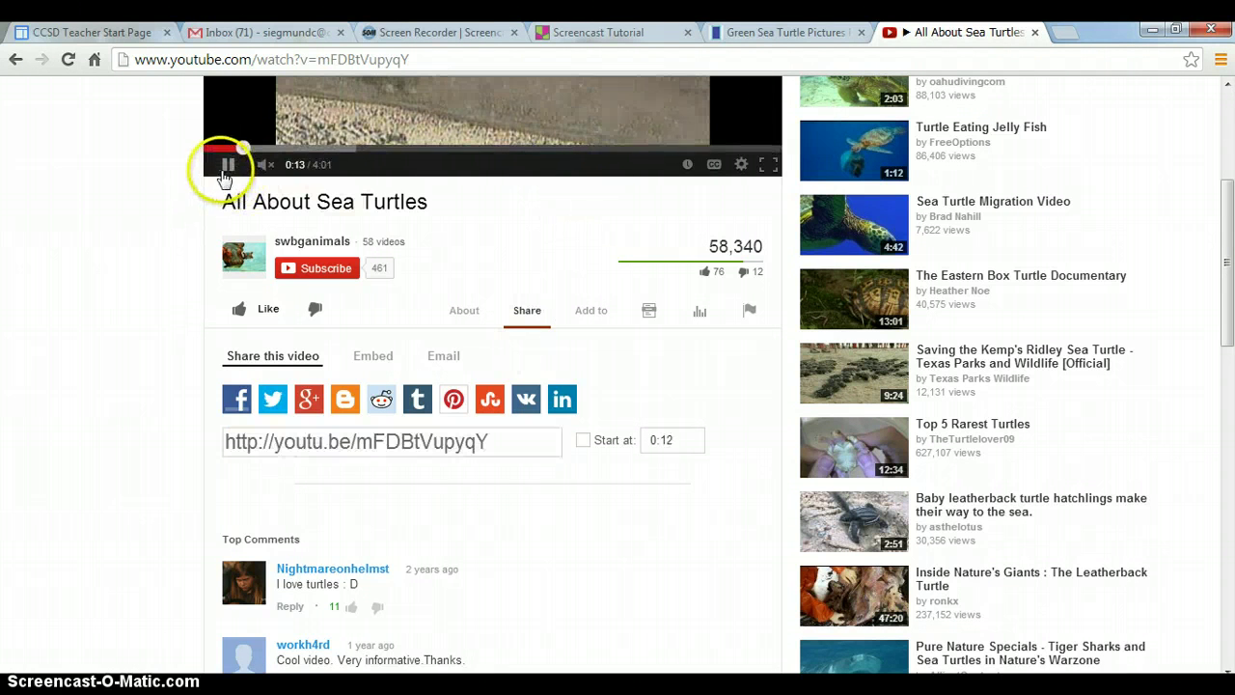
click(600, 36)
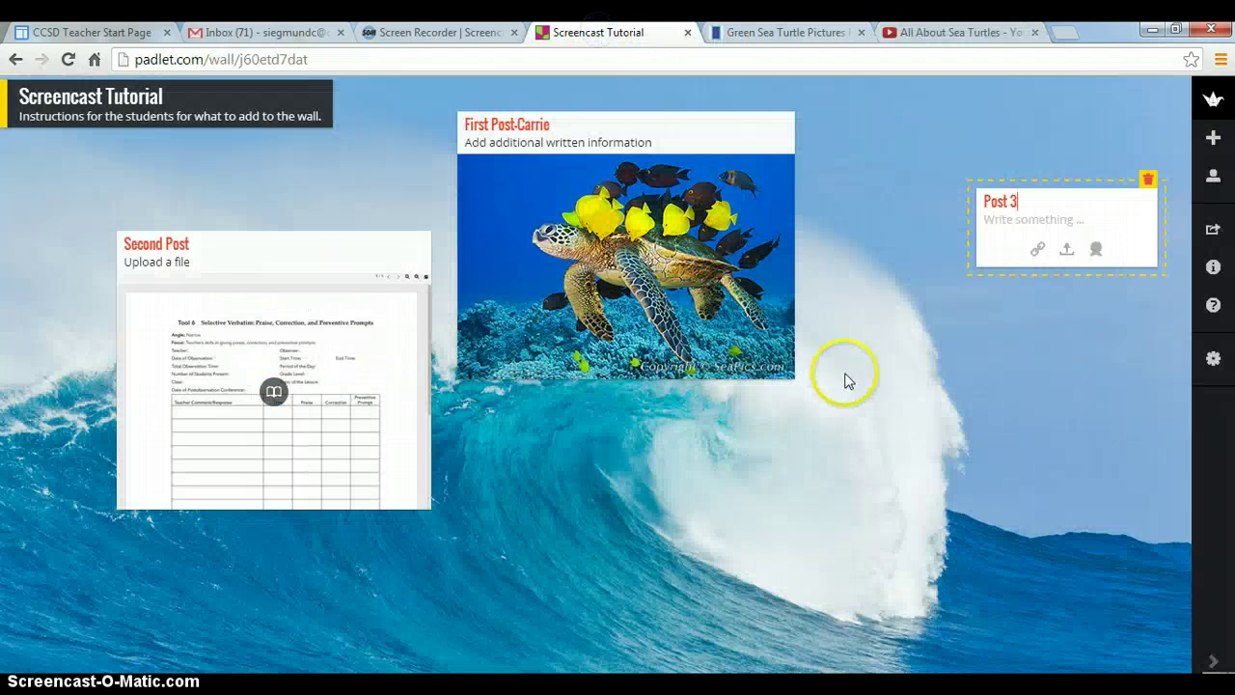
Attach the All About Sea Turtles YouTube link to Post 3 as a video thumbnail
click(1035, 256)
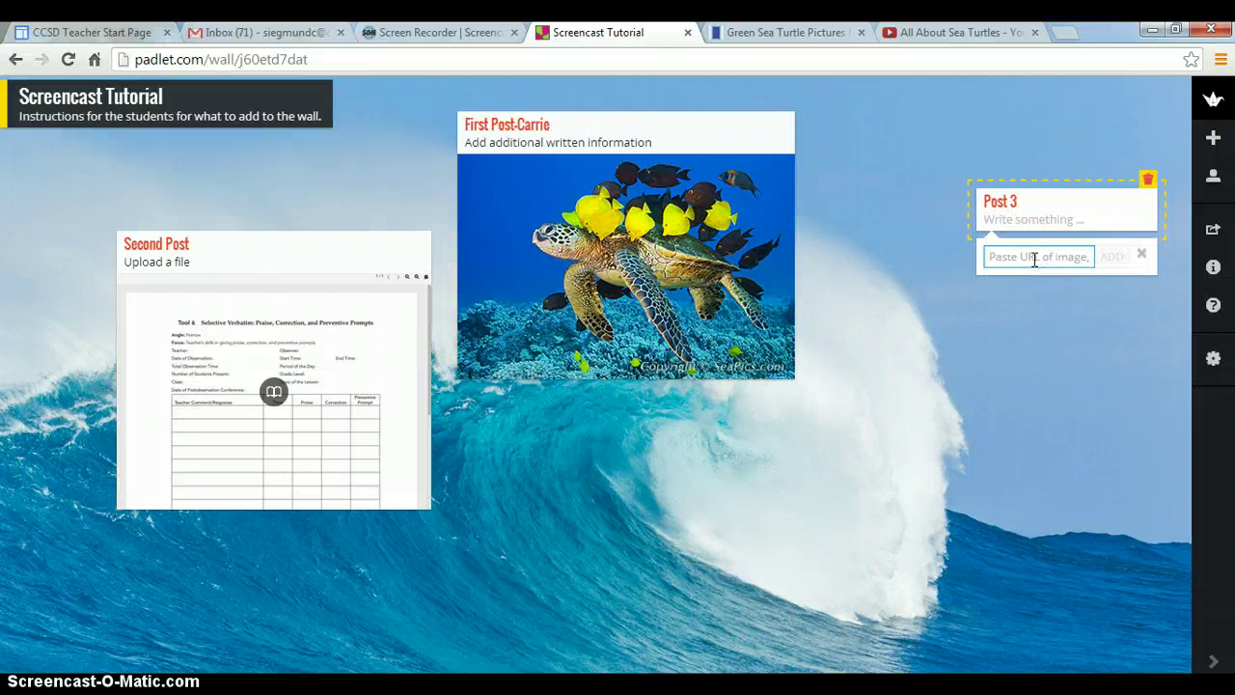
key(Escape)
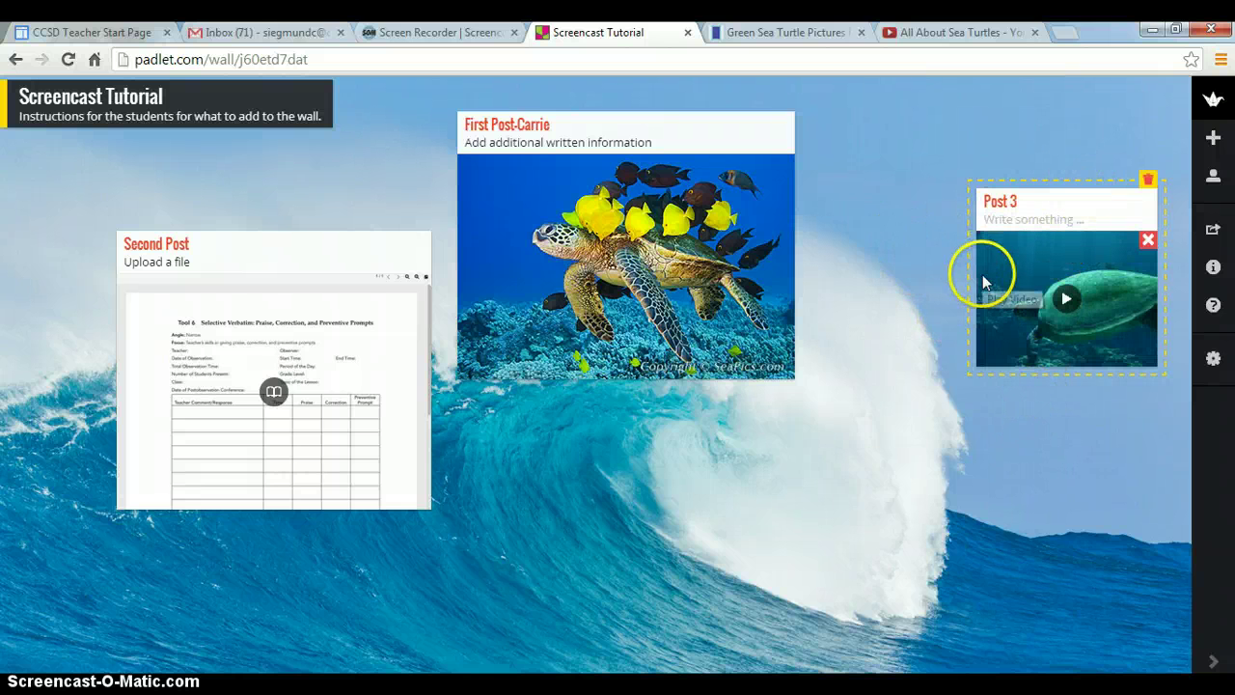
click(943, 232)
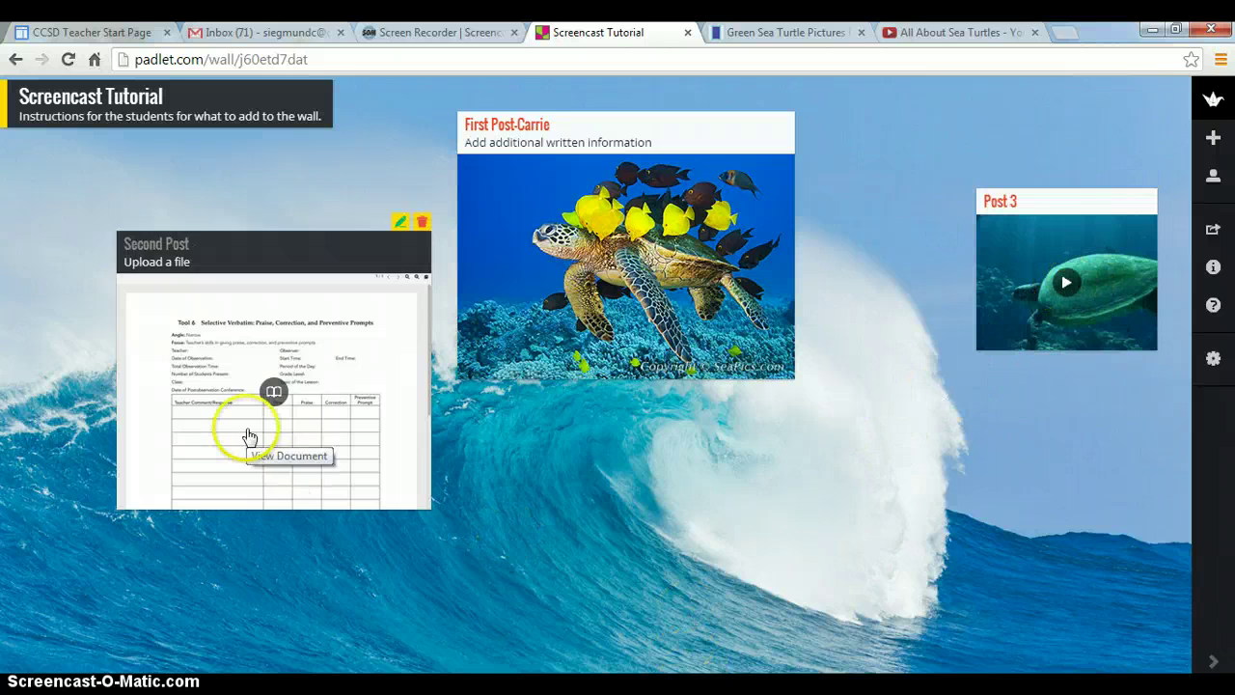
mouse_move(303, 295)
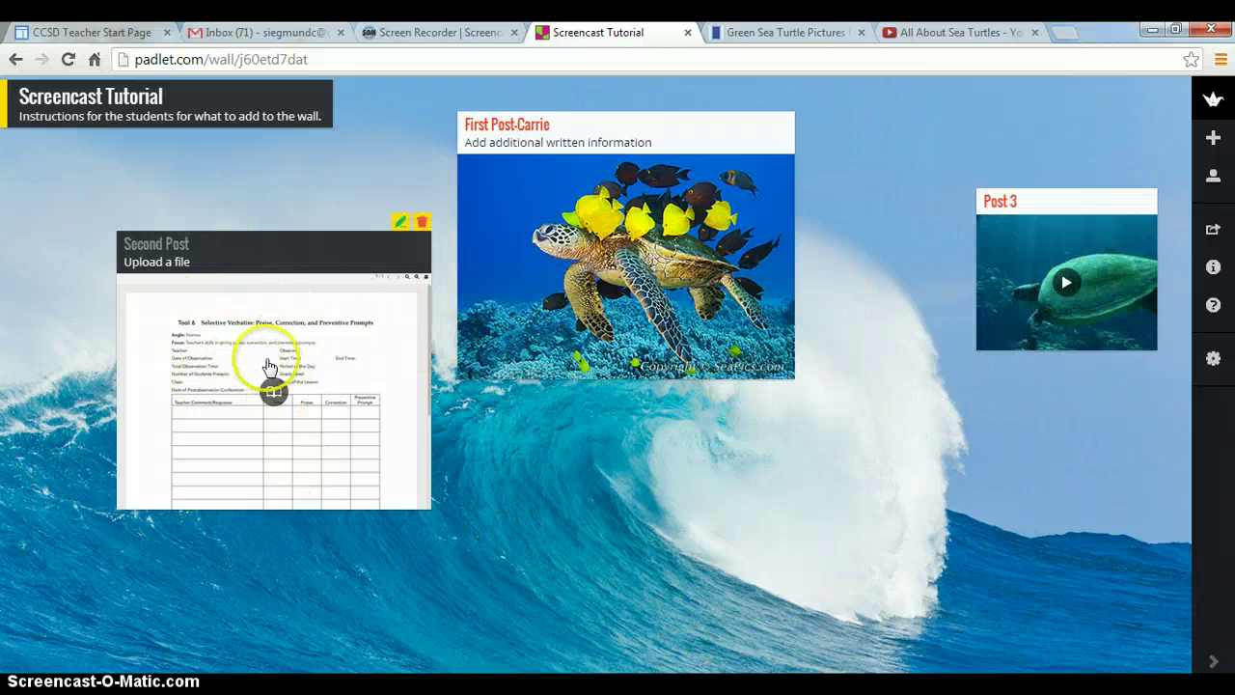
click(275, 391)
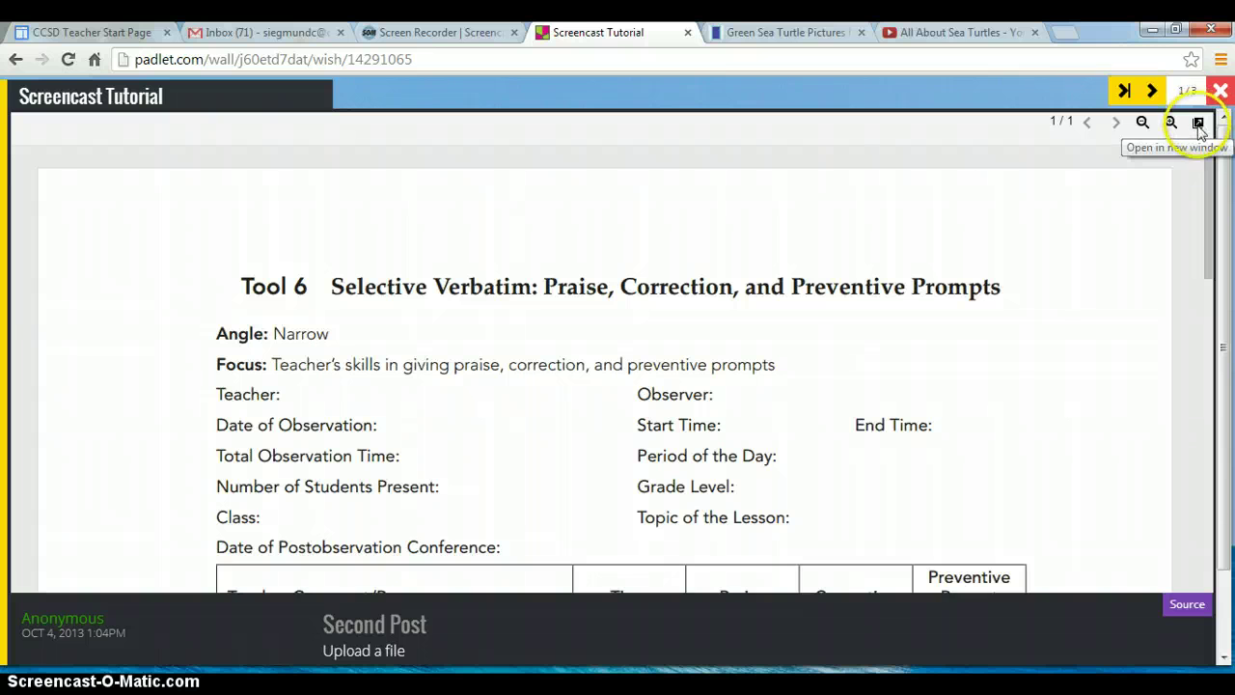
drag(1210, 256, 1133, 122)
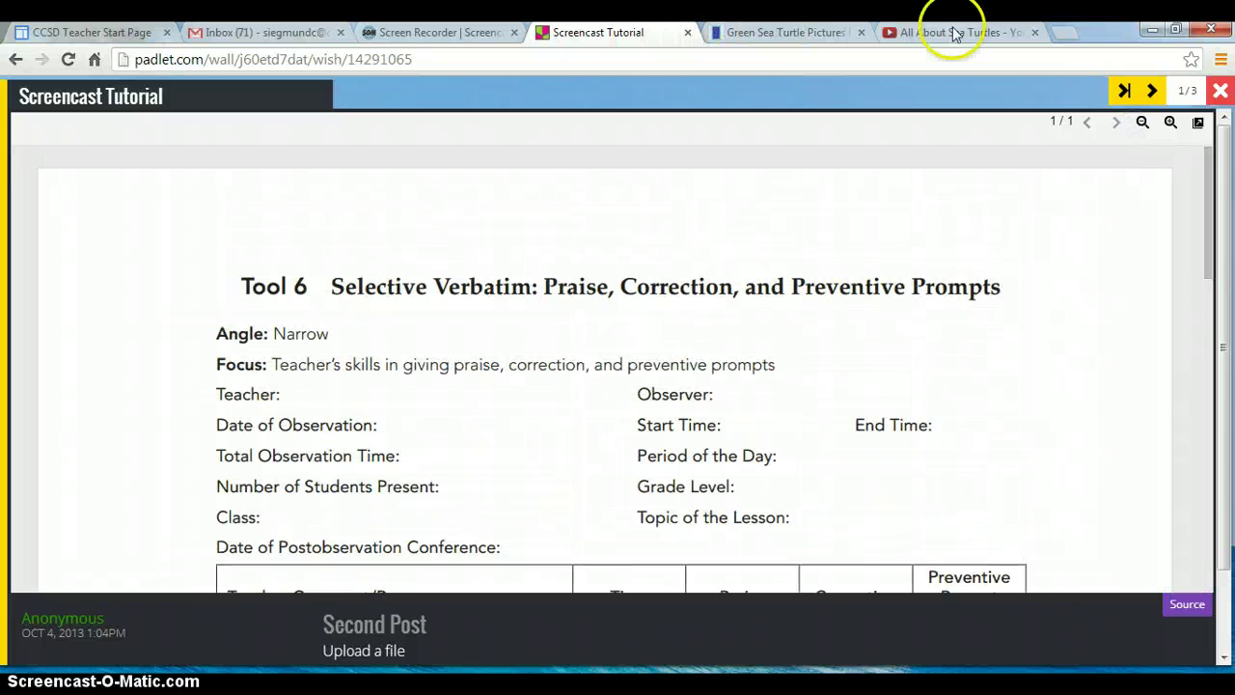
click(1221, 90)
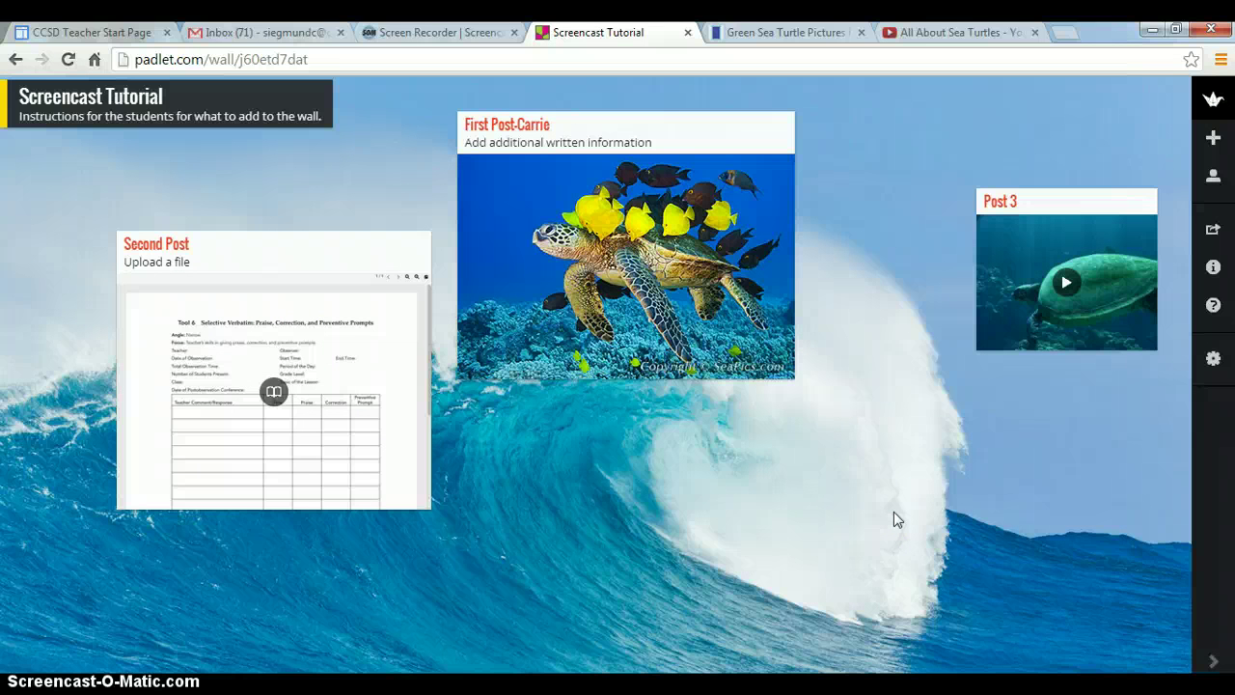
Open the Share/Export panel and scroll down to the Mobilize QR code and back up
click(1066, 449)
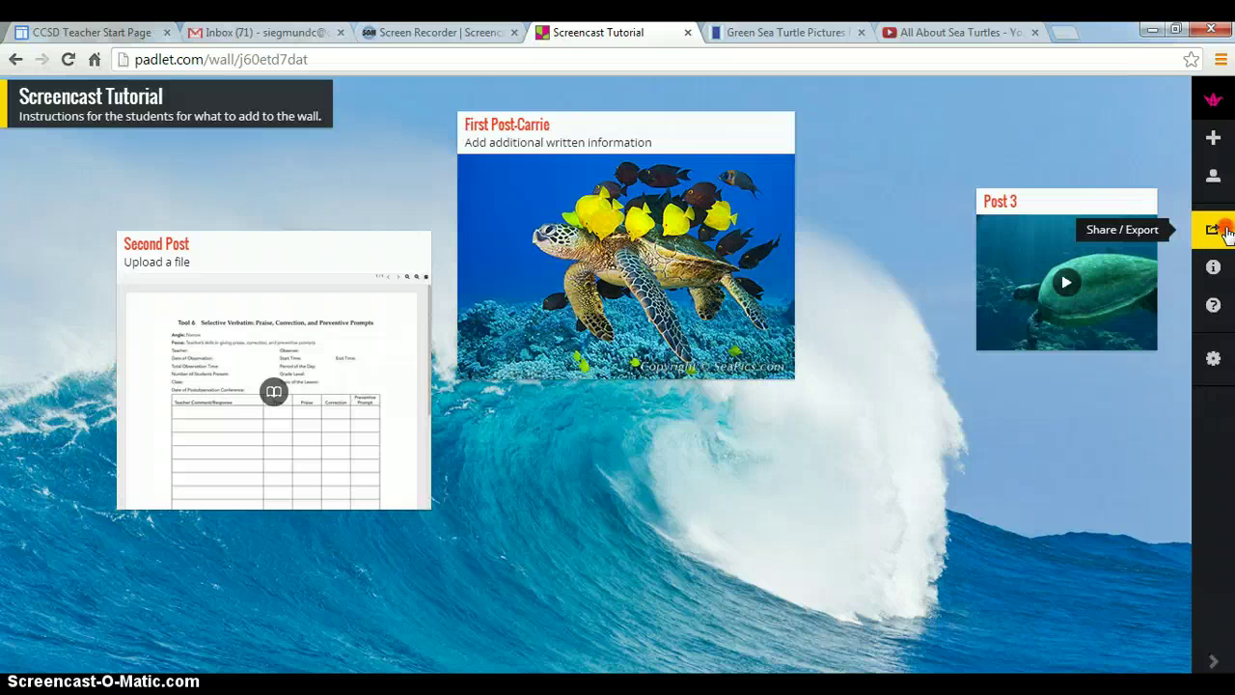
right_click(1225, 231)
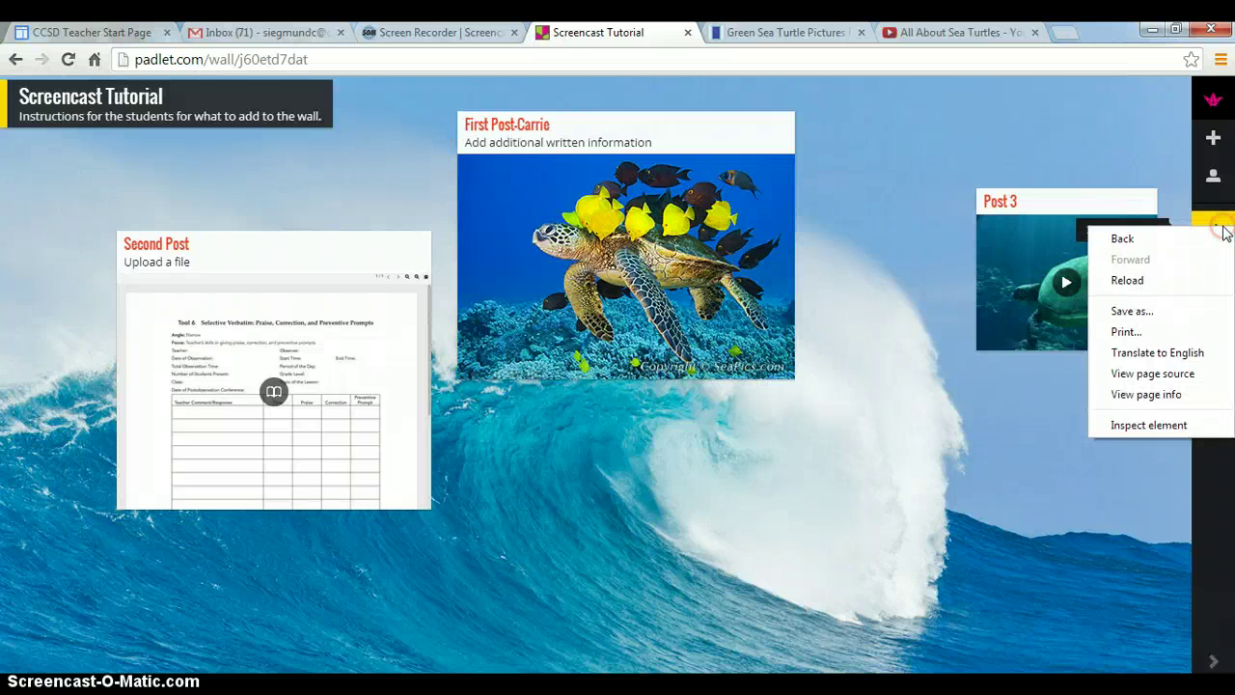
click(1219, 229)
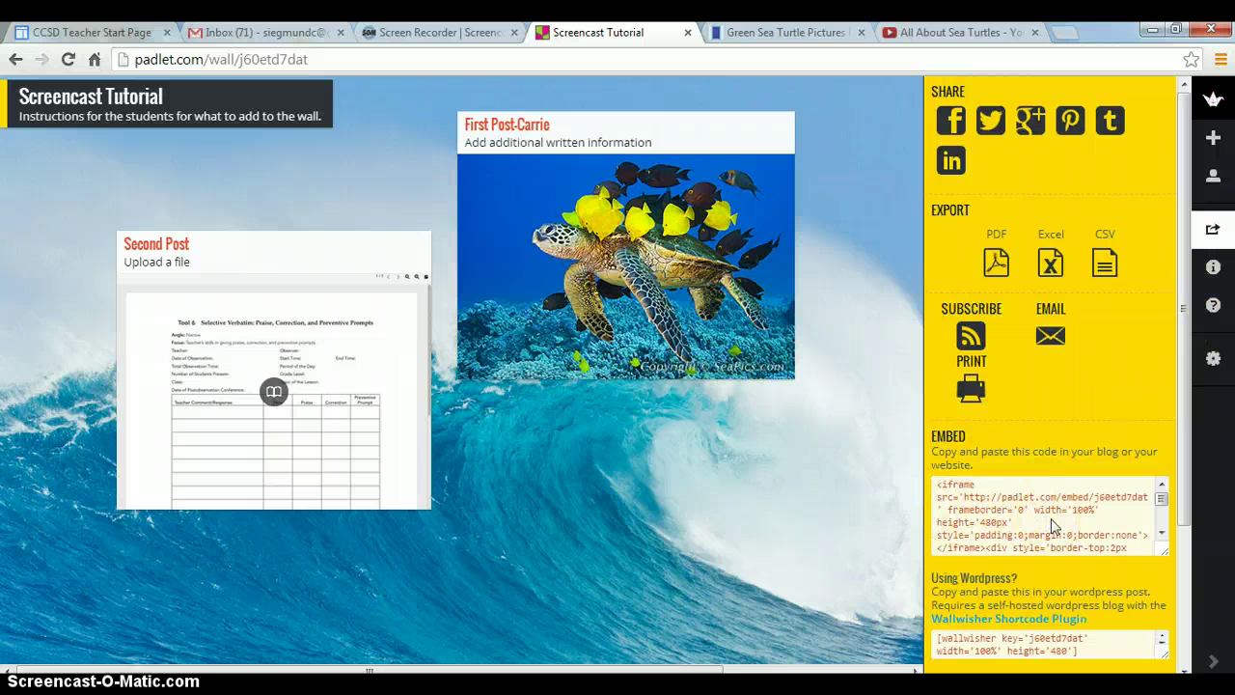
click(1186, 410)
drag(1185, 410, 1185, 429)
right_click(1184, 430)
click(1167, 362)
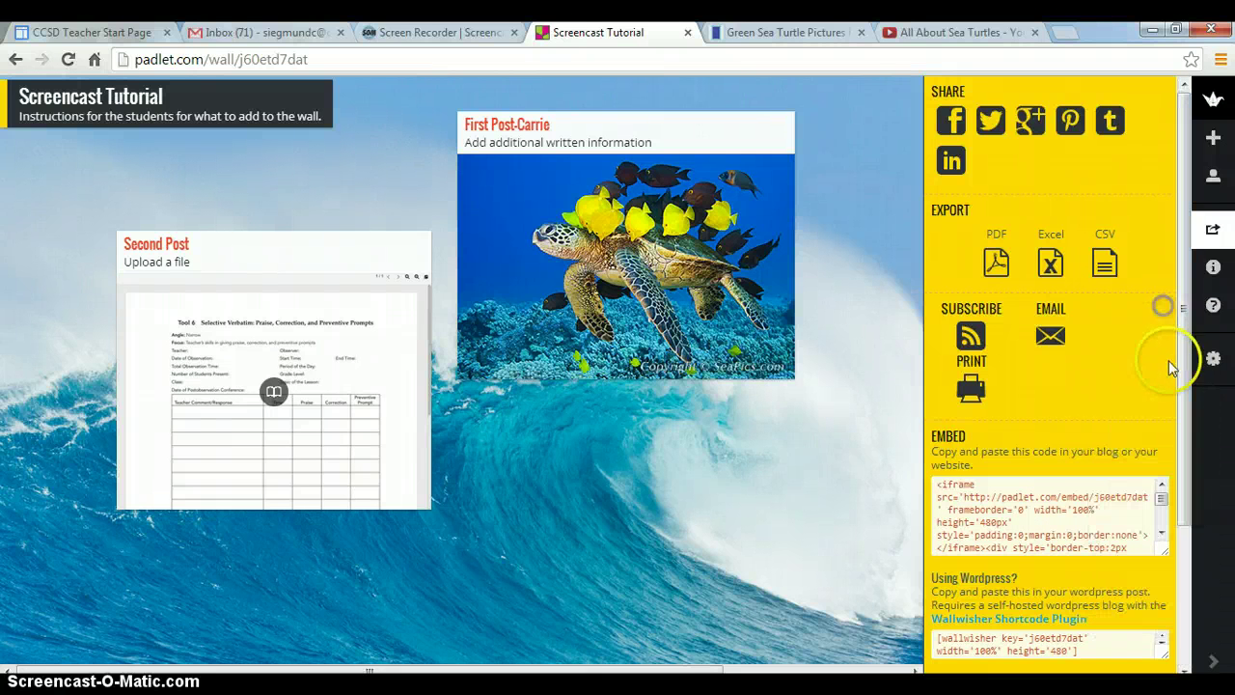
drag(1181, 434, 1177, 572)
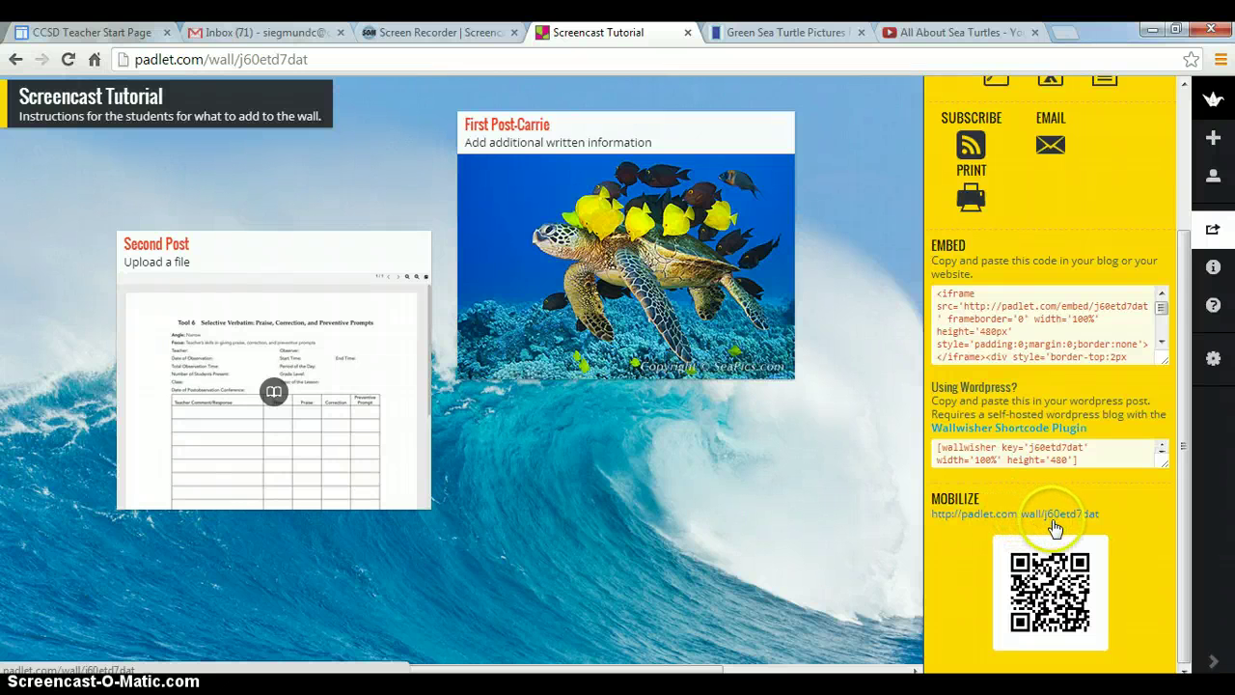
click(1188, 511)
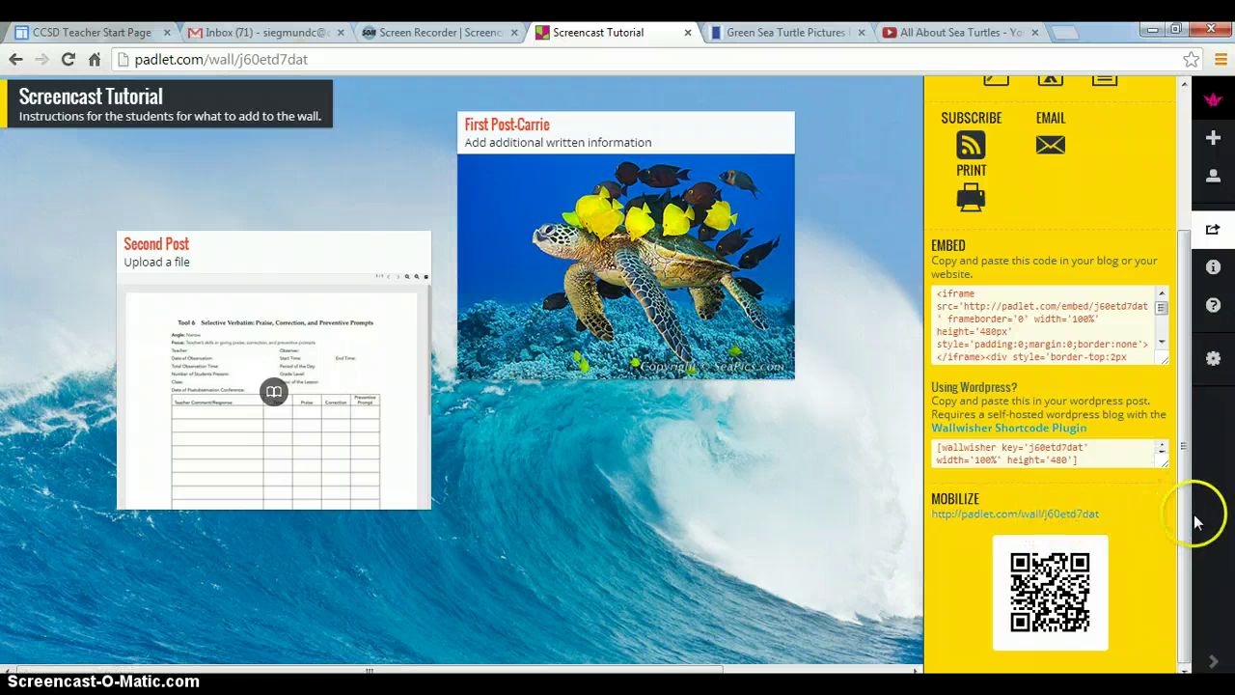
drag(1188, 511, 1188, 366)
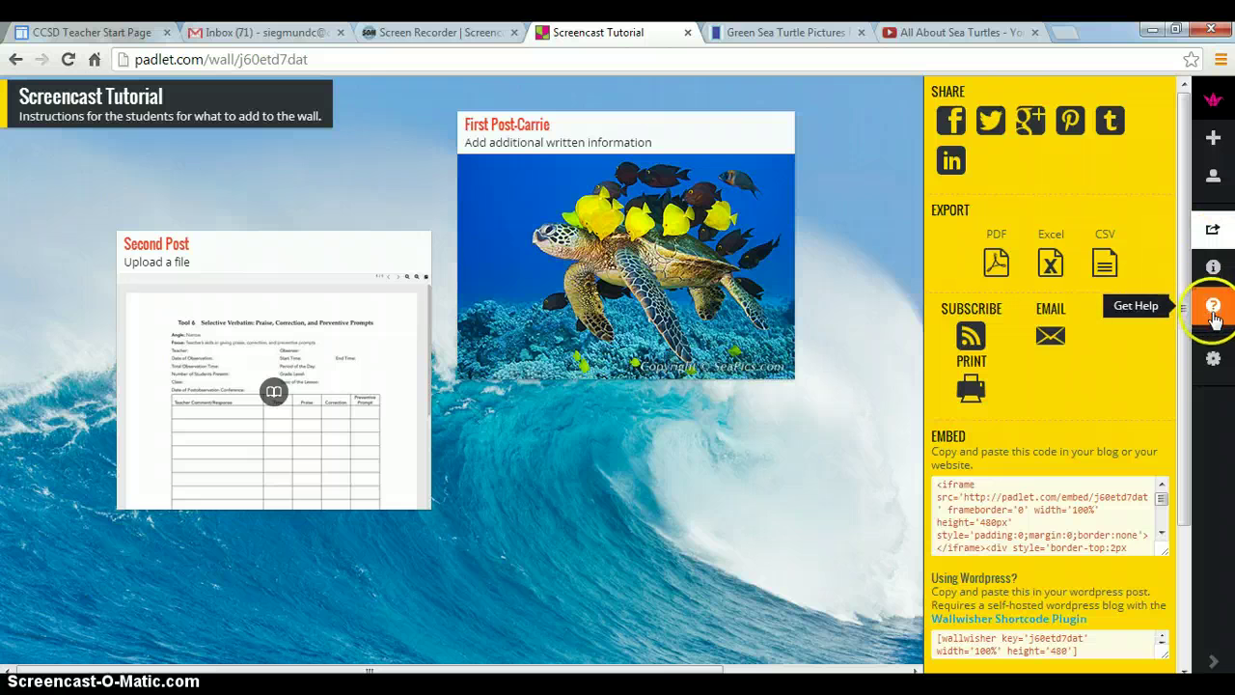
click(1213, 361)
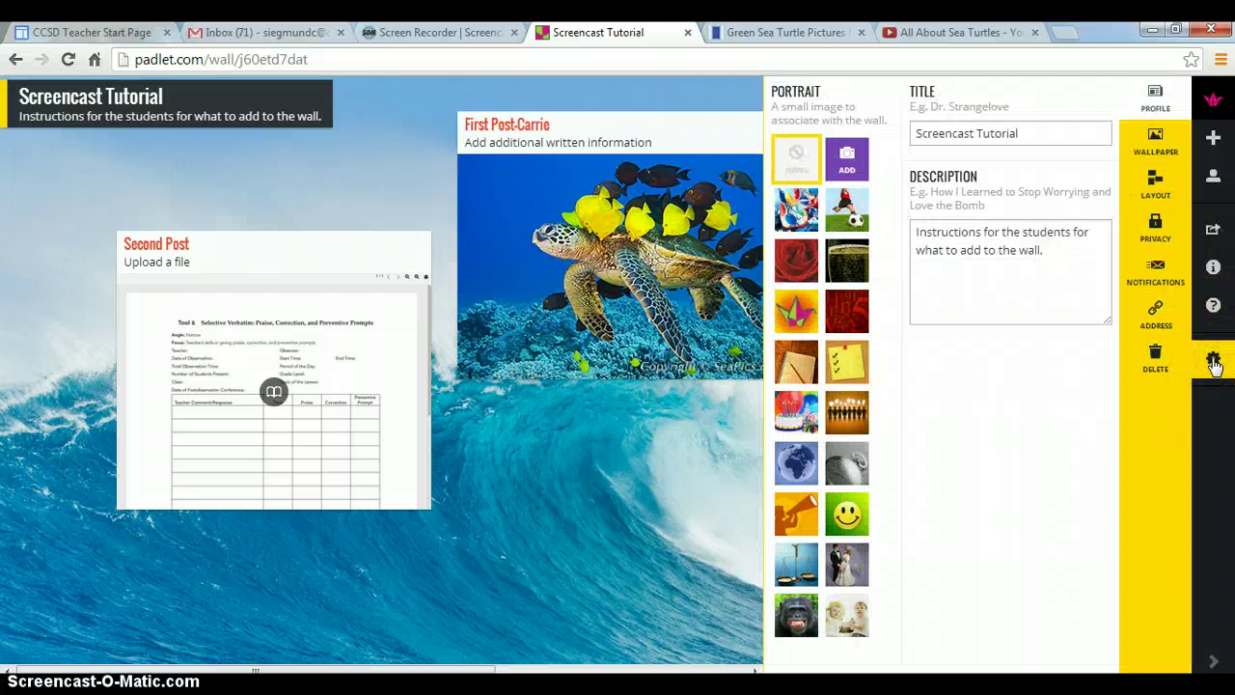
click(1157, 322)
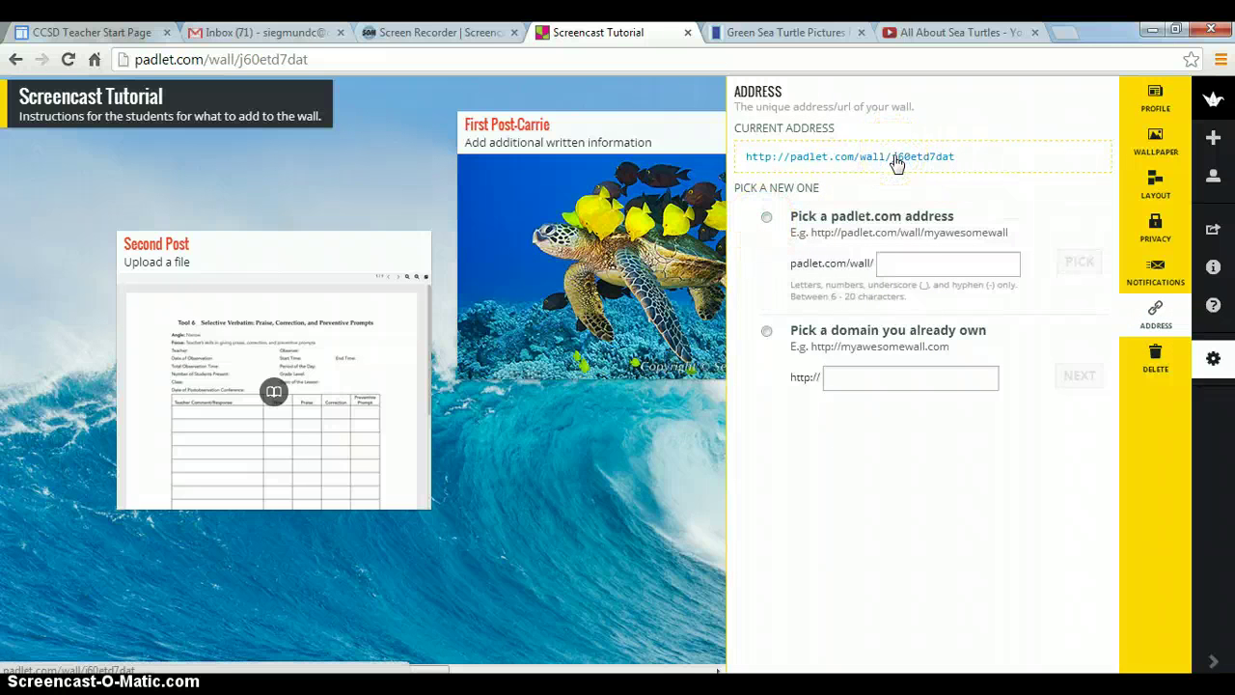
click(767, 219)
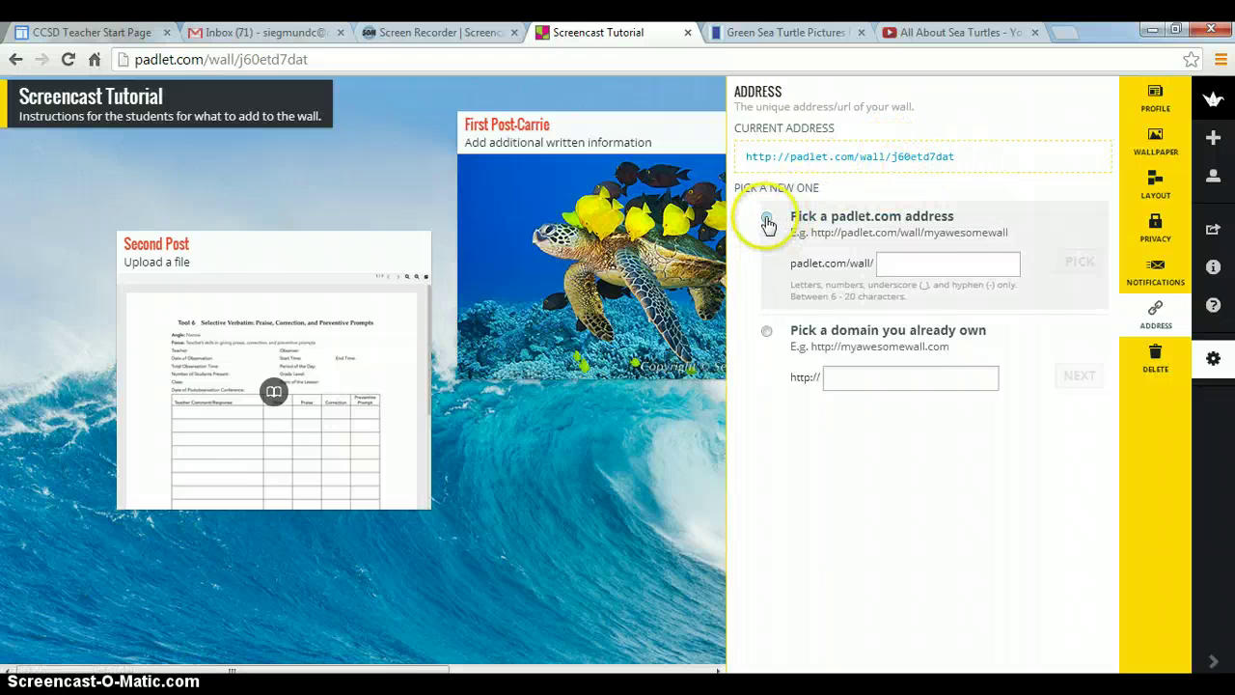
click(894, 263)
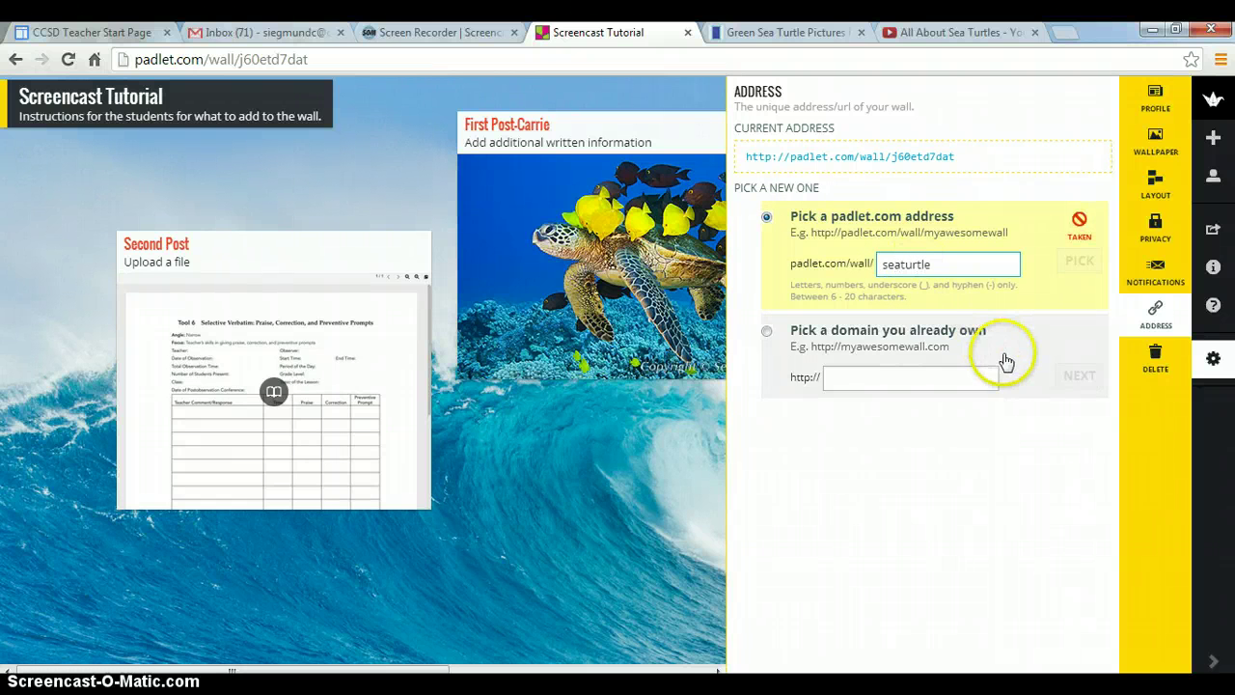
text(2)
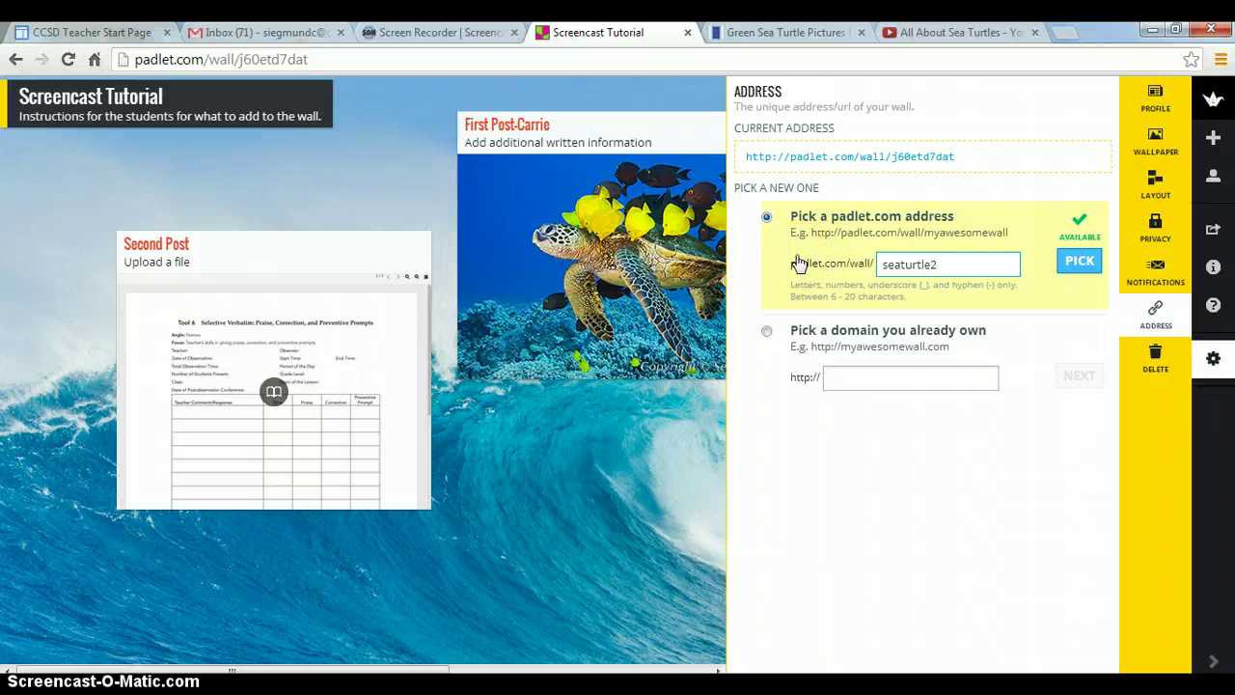
click(1155, 241)
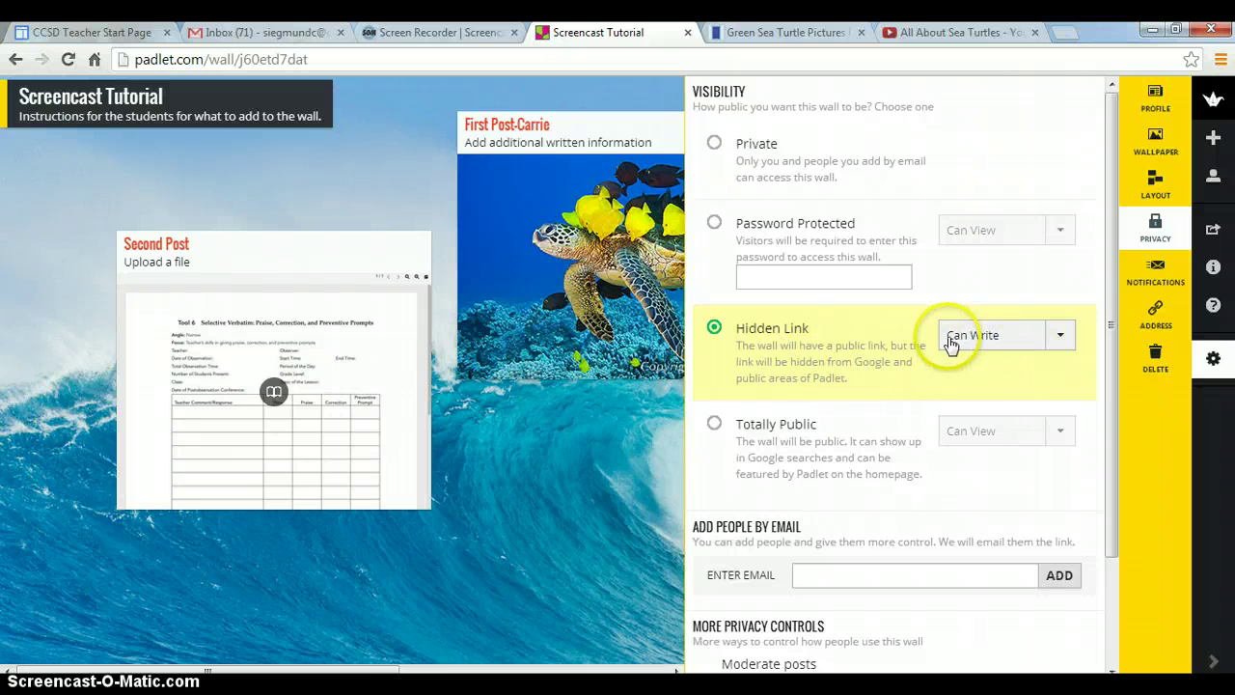
Check the Hidden Link visitor permission options, keep Can Write, and close the wall settings
click(1062, 346)
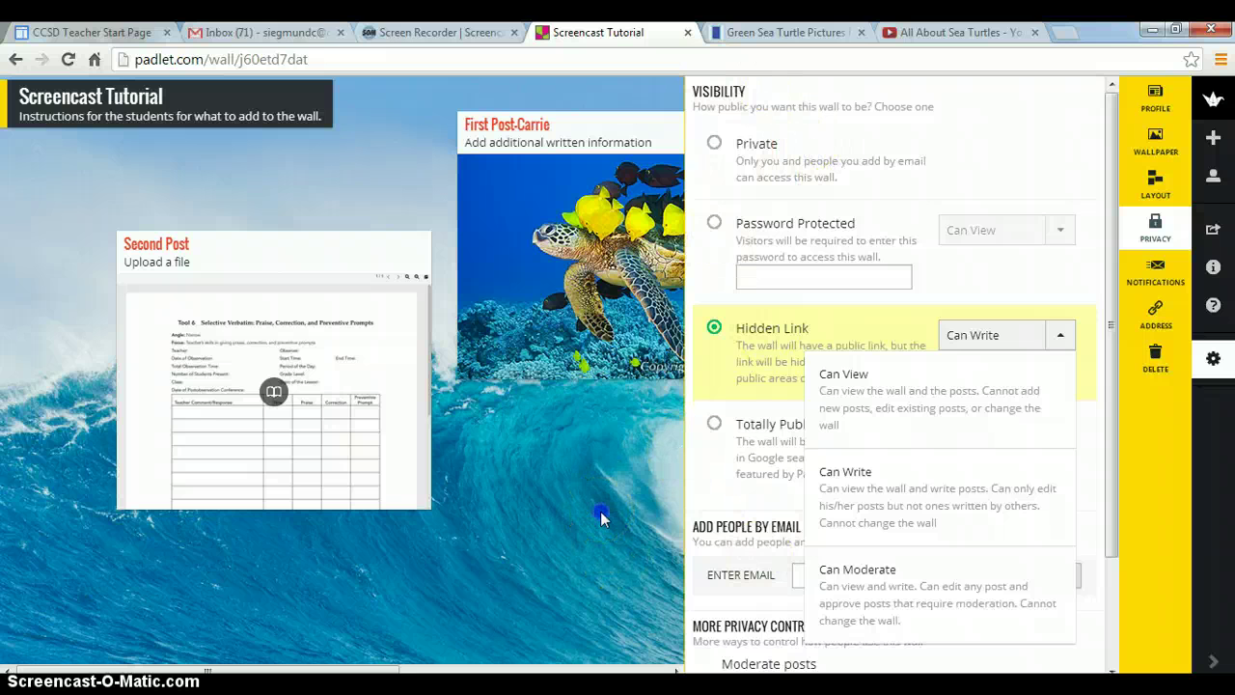
click(600, 513)
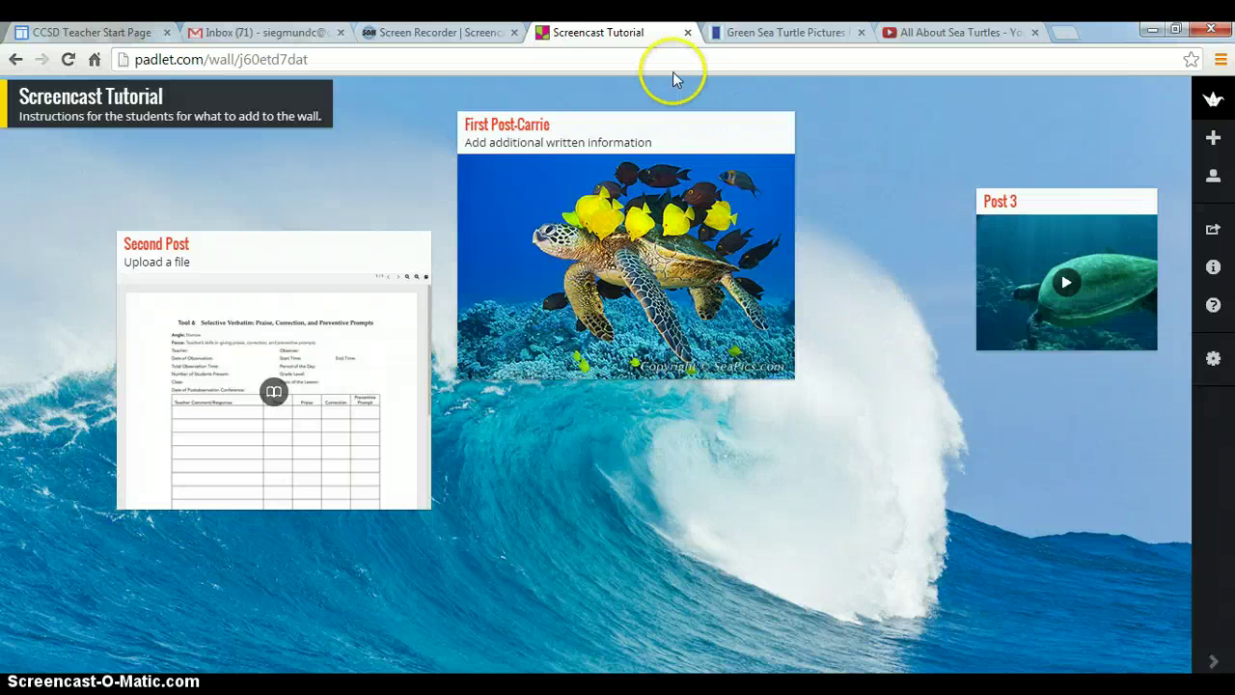
Return to the Padlet home page and browse the Gallery of example walls
right_click(1202, 111)
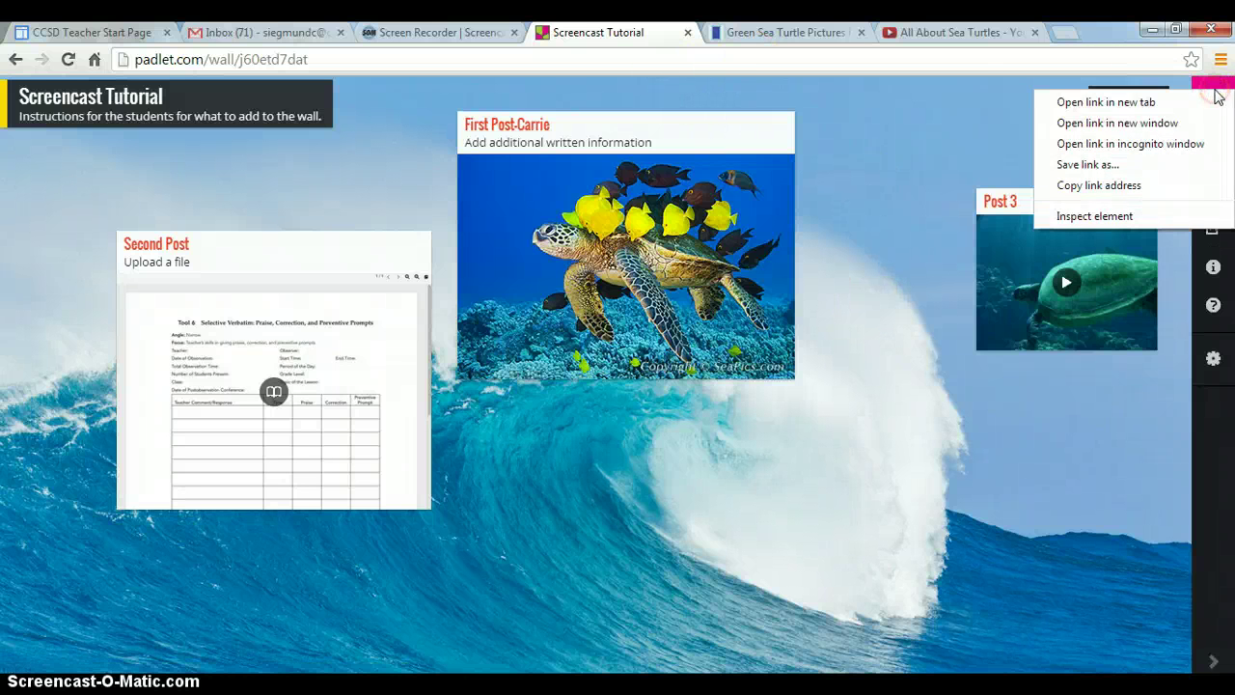
click(981, 112)
click(1212, 100)
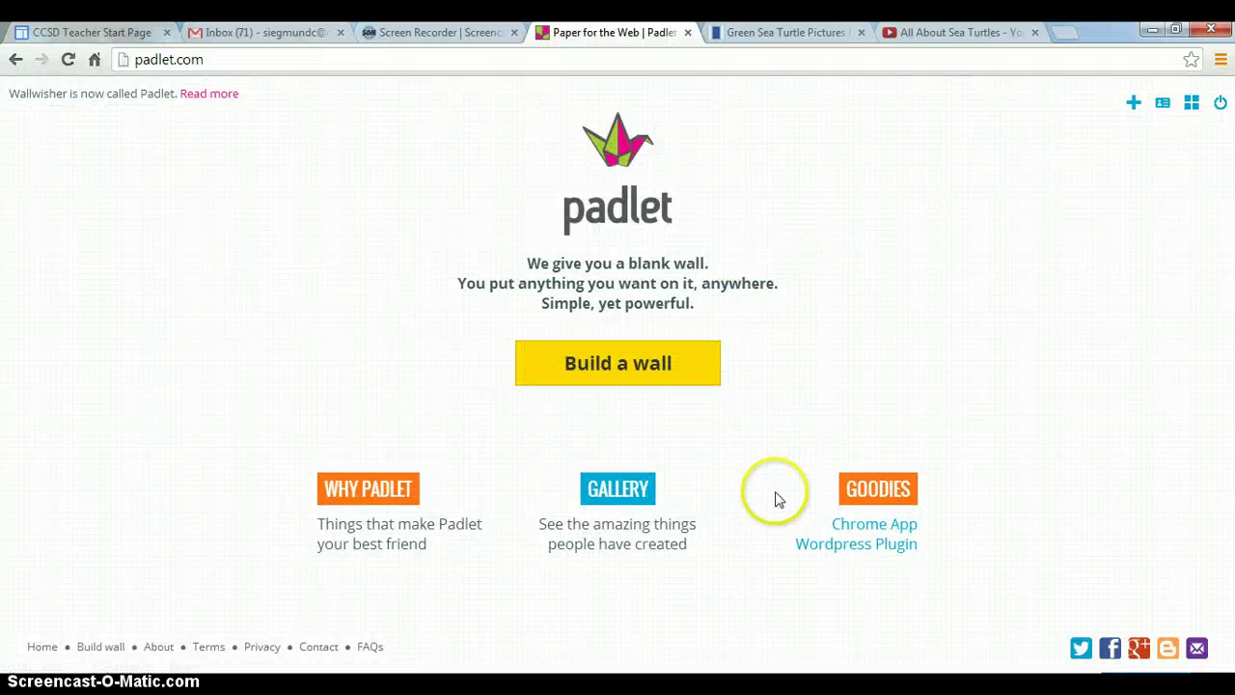
click(618, 495)
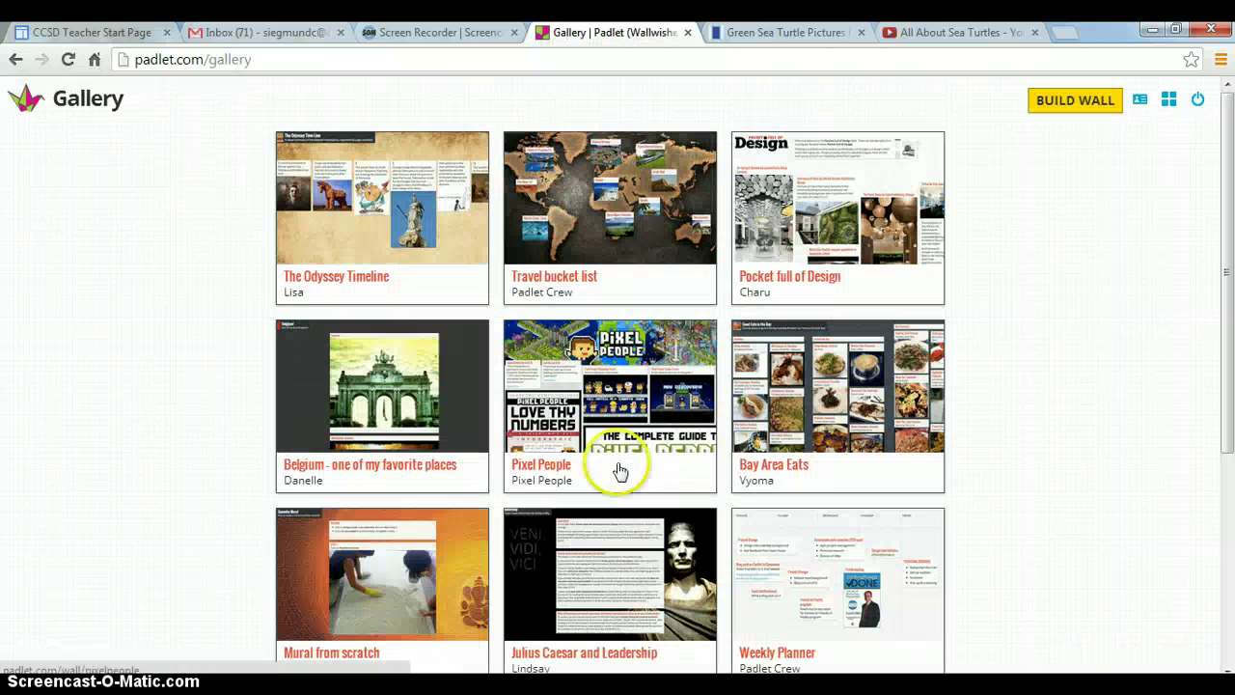
drag(1225, 228, 1197, 217)
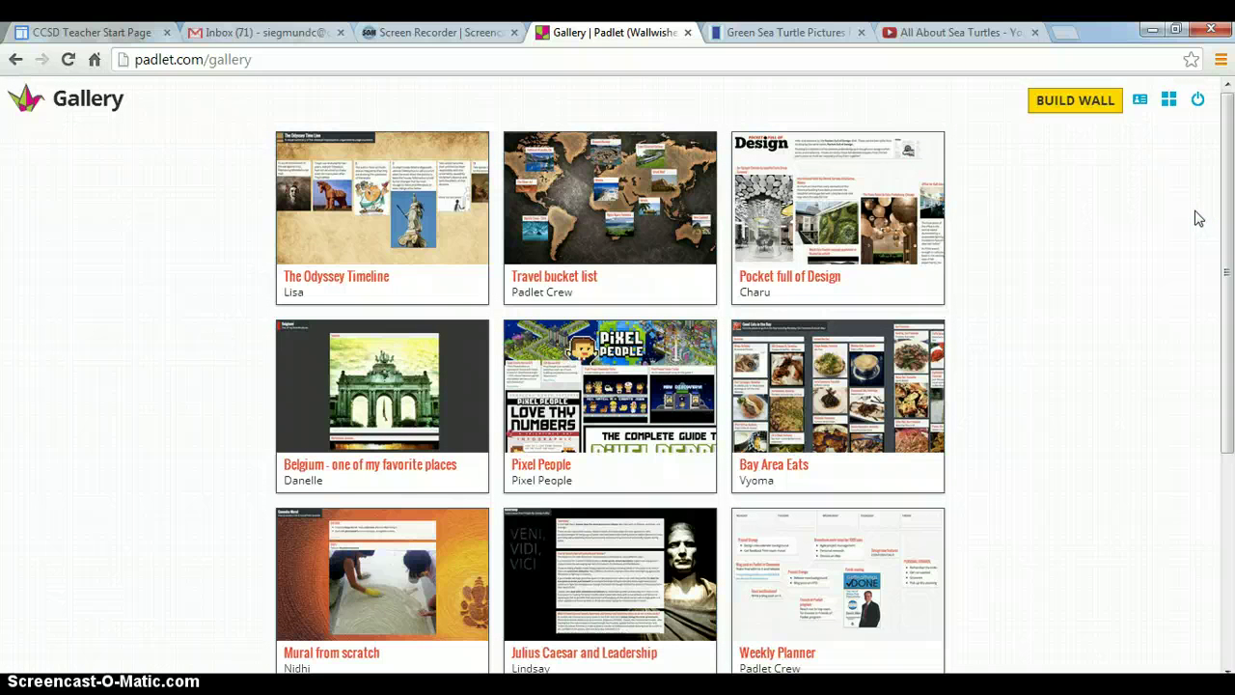